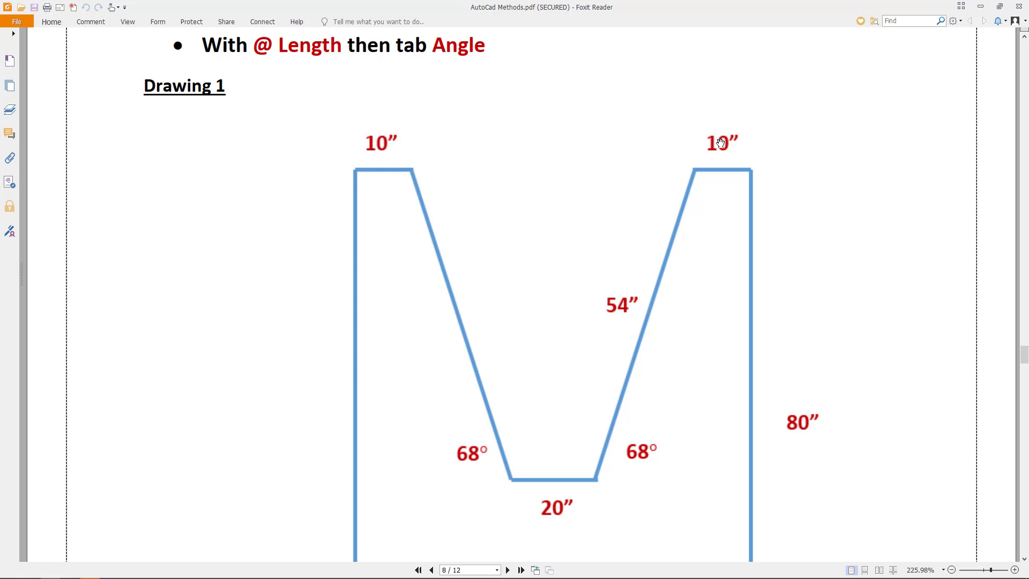
- Examine the dimensions and angles of Drawing 1 and compare them with the polar entries listed in its solution
{"action": "scroll", "coordinate": [721, 148], "scroll_direction": "up", "scroll_amount": 1}
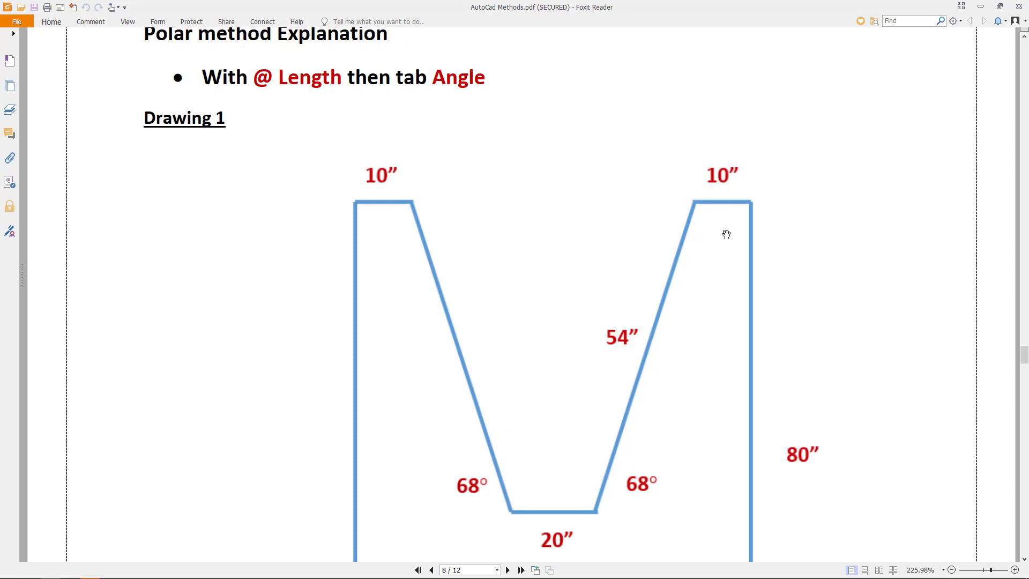
{"action": "scroll", "coordinate": [727, 234], "scroll_direction": "down", "scroll_amount": 2}
{"action": "scroll", "coordinate": [597, 335], "scroll_direction": "down", "scroll_amount": 9}
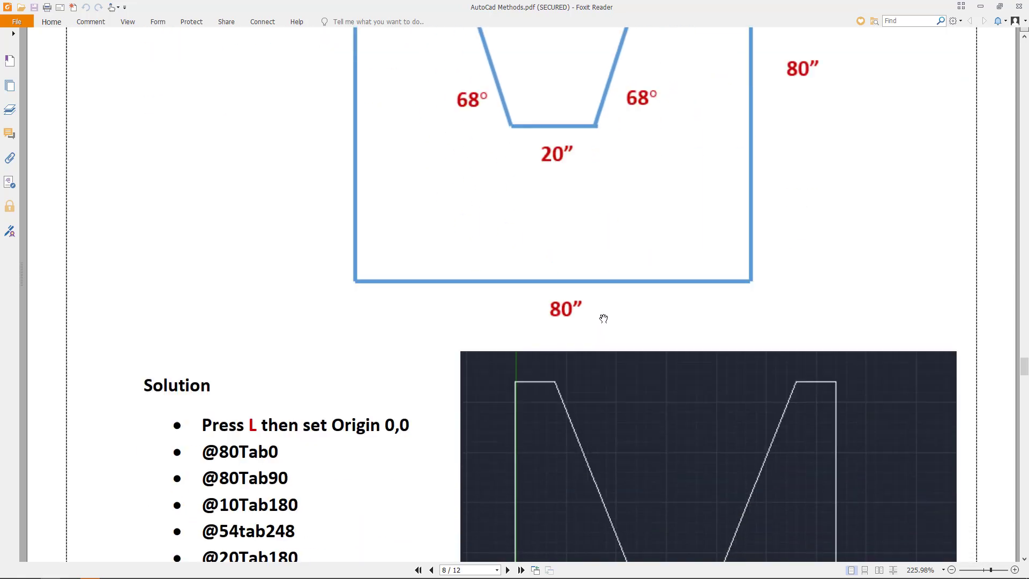
{"action": "scroll", "coordinate": [604, 319], "scroll_direction": "down", "scroll_amount": 2}
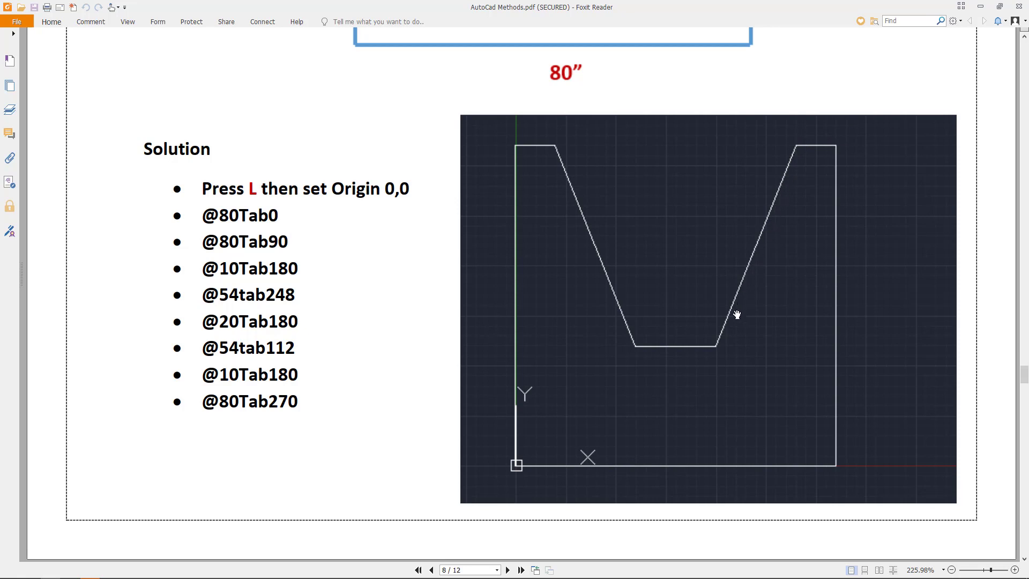
{"action": "scroll", "coordinate": [761, 269], "scroll_direction": "up", "scroll_amount": 10}
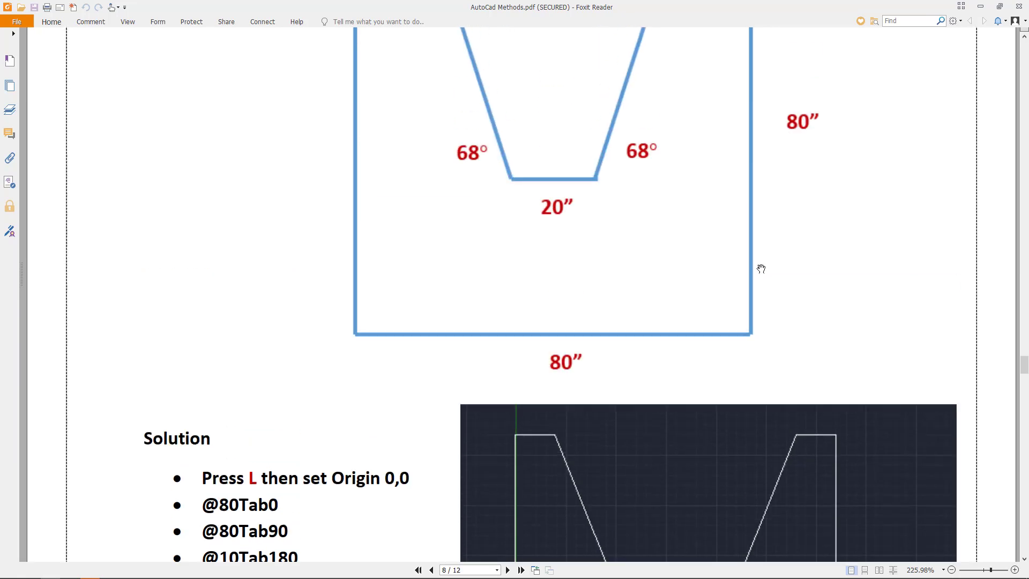
{"action": "scroll", "coordinate": [761, 269], "scroll_direction": "up", "scroll_amount": 3}
{"action": "scroll", "coordinate": [652, 260], "scroll_direction": "up", "scroll_amount": 2}
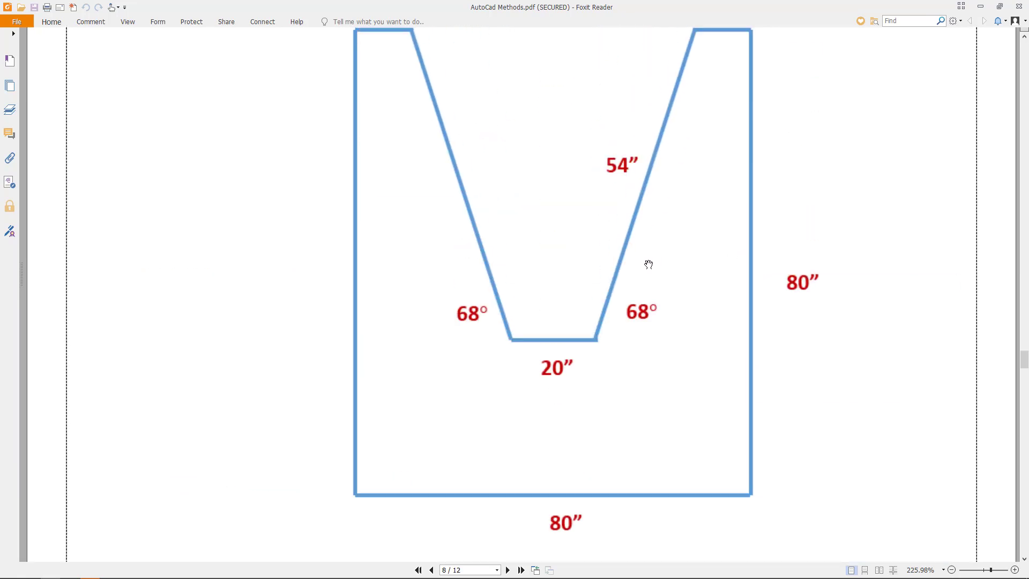
{"action": "scroll", "coordinate": [646, 312], "scroll_direction": "down", "scroll_amount": 10}
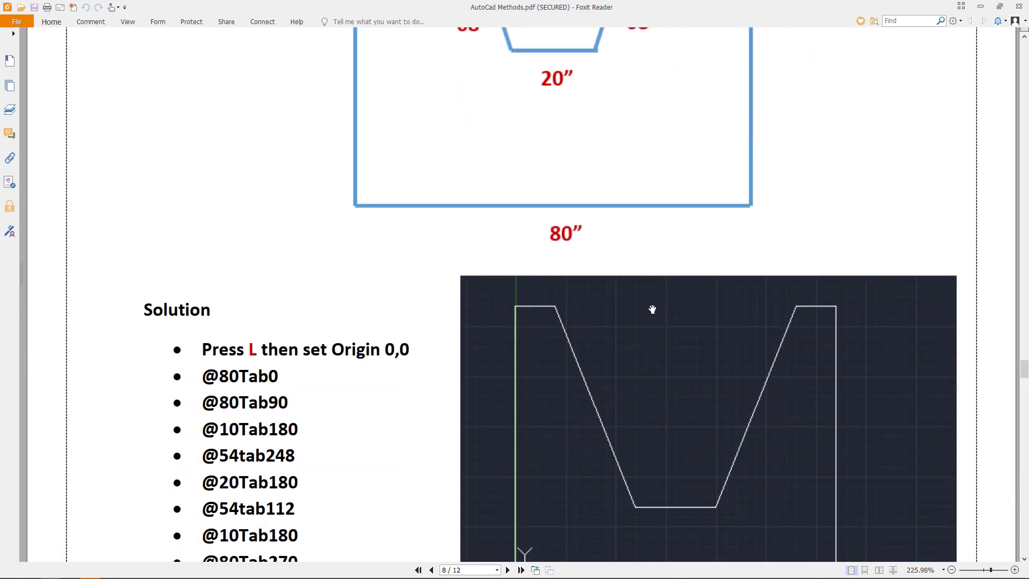
{"action": "scroll", "coordinate": [652, 310], "scroll_direction": "up", "scroll_amount": 2}
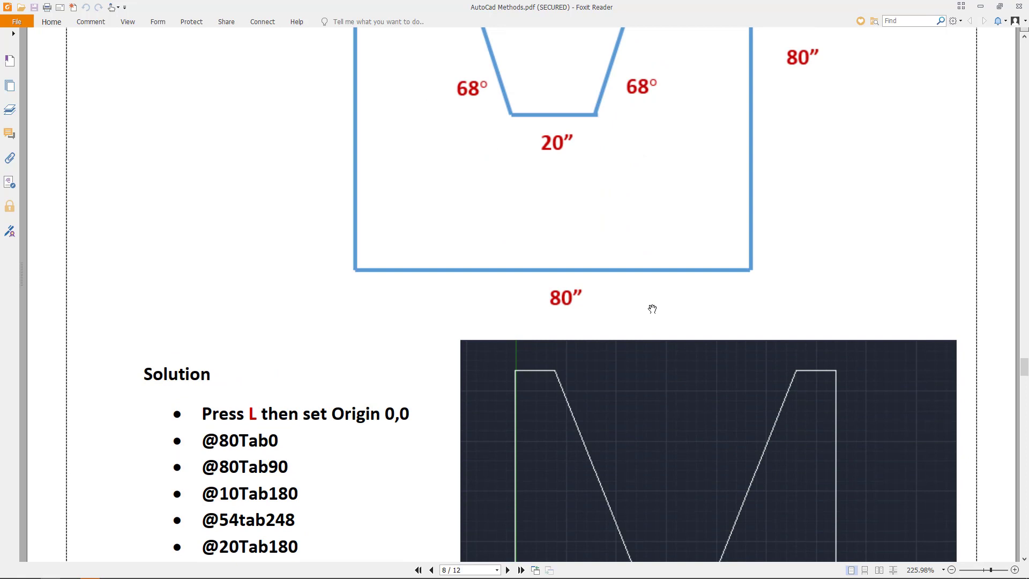
{"action": "scroll", "coordinate": [653, 309], "scroll_direction": "down", "scroll_amount": 1}
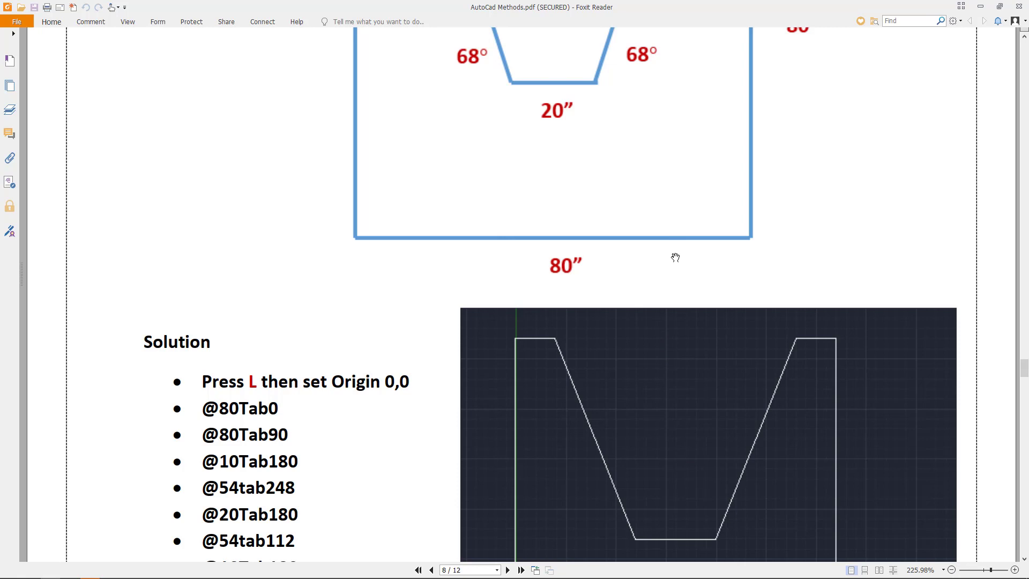
{"action": "scroll", "coordinate": [737, 261], "scroll_direction": "up", "scroll_amount": 3}
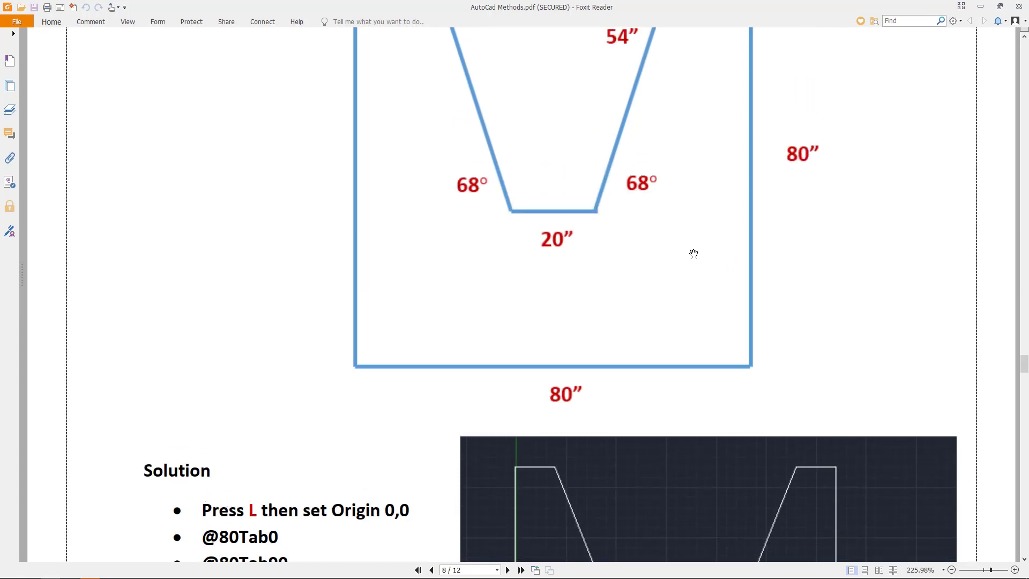
{"action": "scroll", "coordinate": [627, 191], "scroll_direction": "down", "scroll_amount": 4}
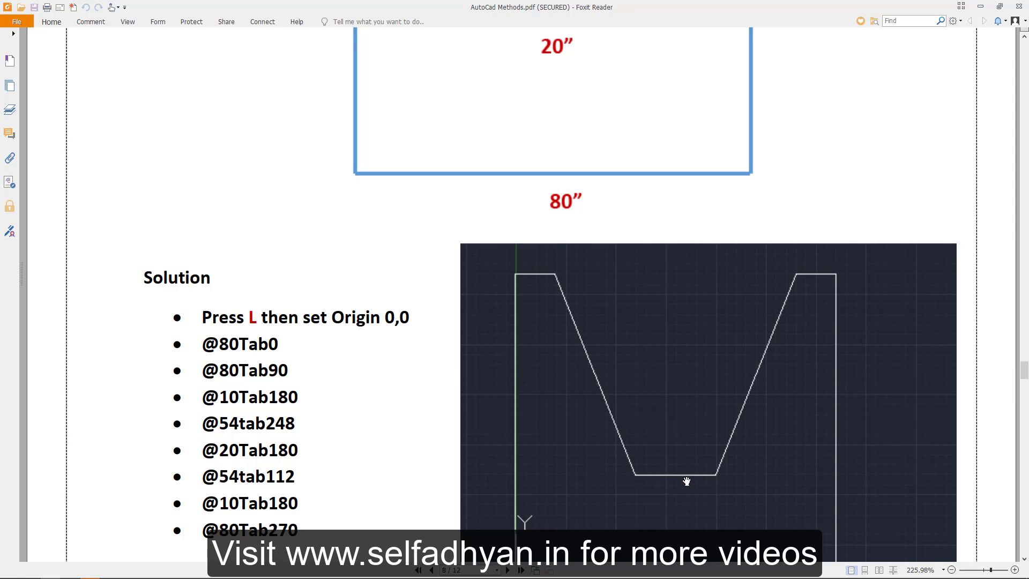
{"action": "scroll", "coordinate": [700, 477], "scroll_direction": "up", "scroll_amount": 5}
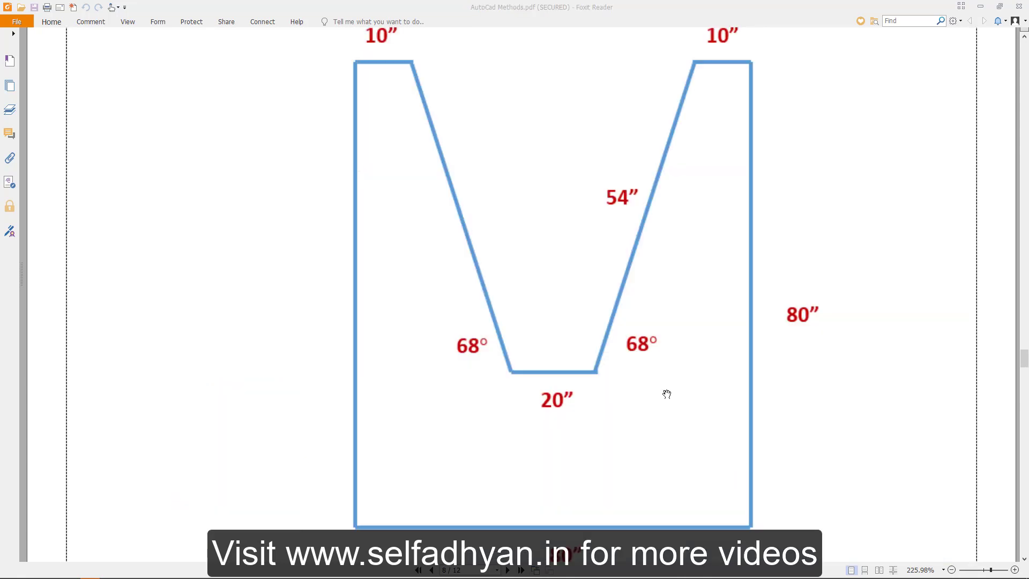
{"action": "scroll", "coordinate": [667, 390], "scroll_direction": "down", "scroll_amount": 2}
{"action": "scroll", "coordinate": [513, 280], "scroll_direction": "down", "scroll_amount": 1}
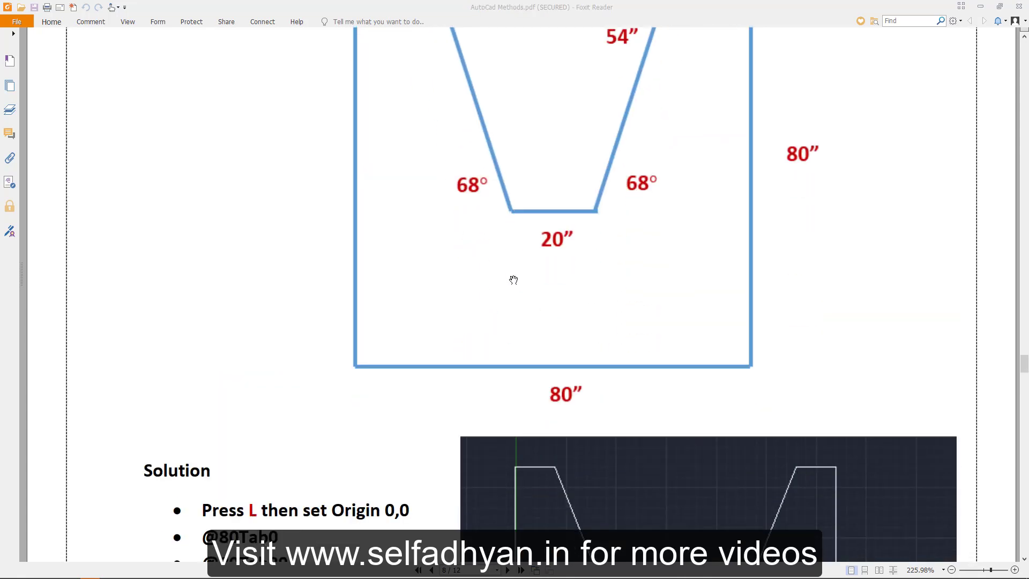
{"action": "scroll", "coordinate": [514, 280], "scroll_direction": "down", "scroll_amount": 5}
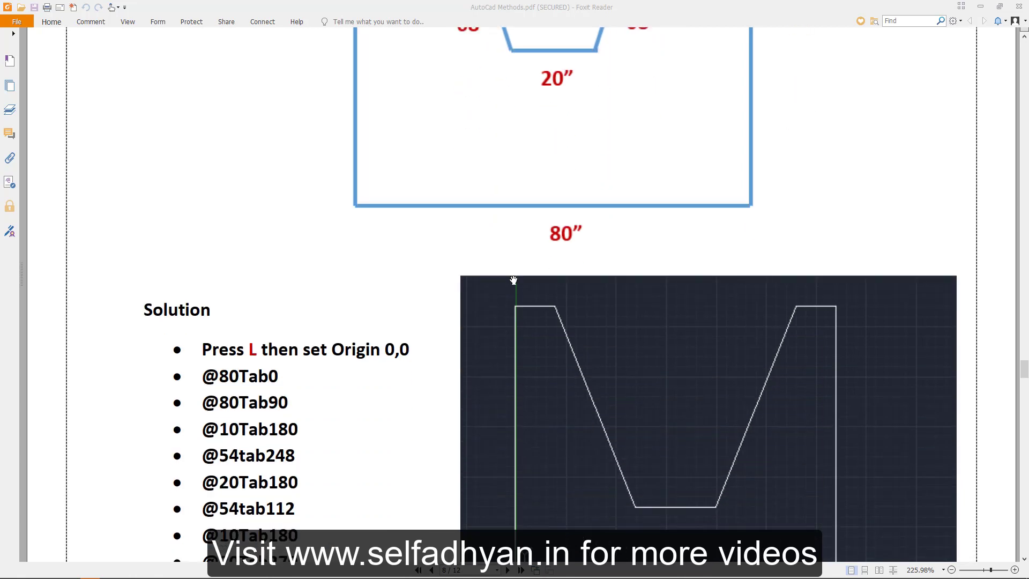
{"action": "scroll", "coordinate": [514, 280], "scroll_direction": "down", "scroll_amount": 4}
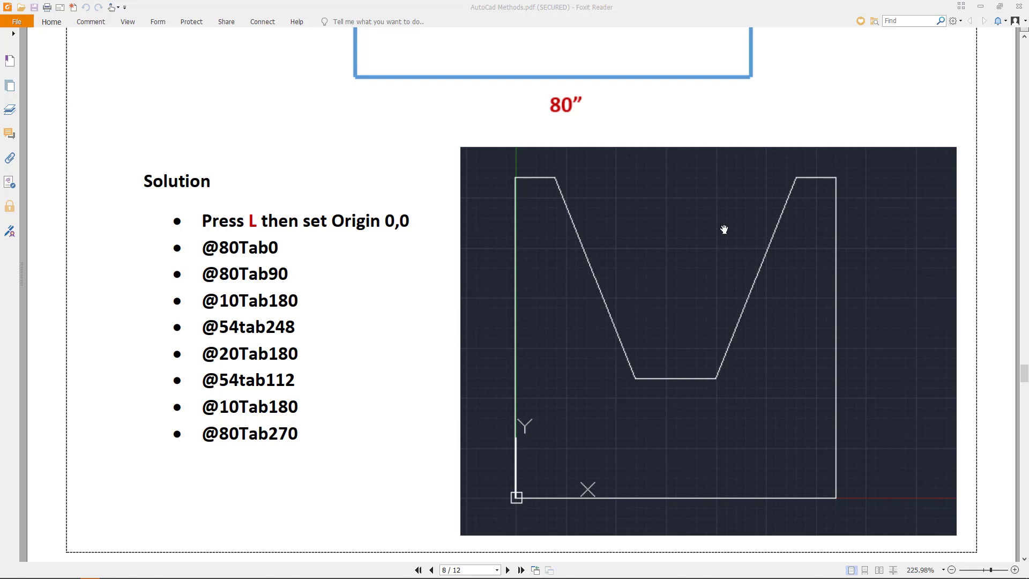
- Review the polar method rule above Drawing 1 and the outline's lengths and 68° angles
{"action": "scroll", "coordinate": [724, 230], "scroll_direction": "up", "scroll_amount": 10}
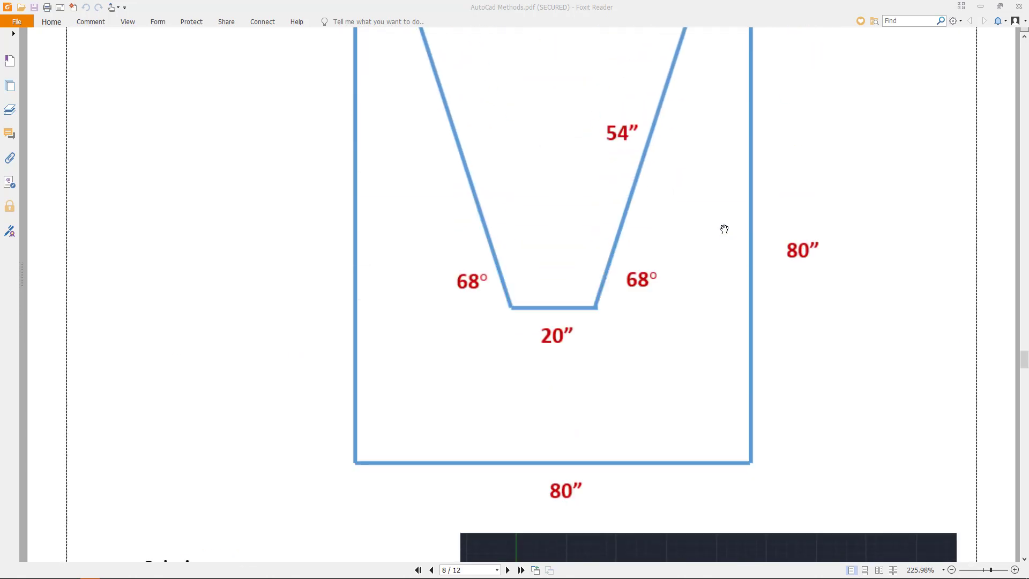
{"action": "scroll", "coordinate": [724, 229], "scroll_direction": "up", "scroll_amount": 4}
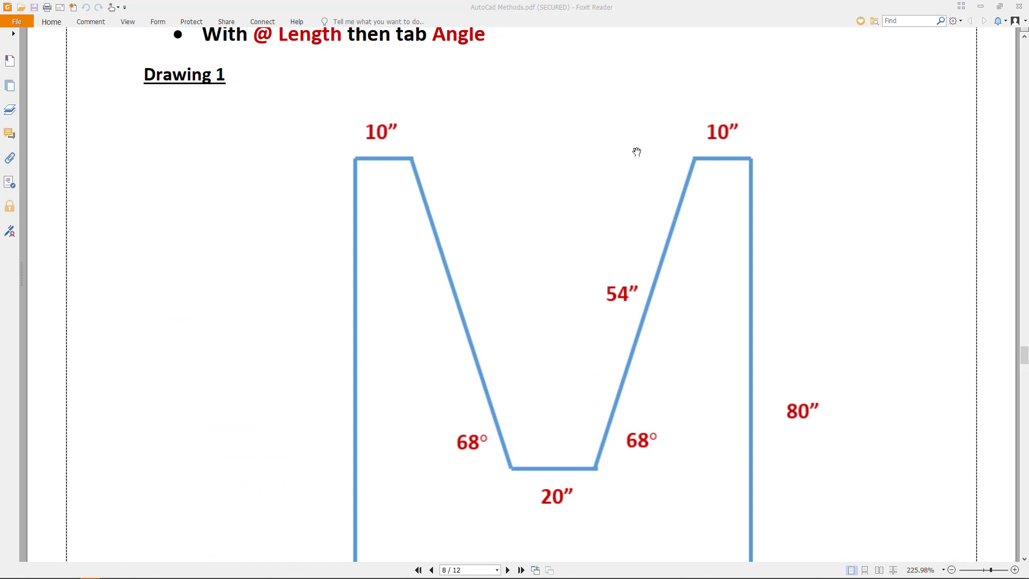
{"action": "scroll", "coordinate": [637, 151], "scroll_direction": "up", "scroll_amount": 2}
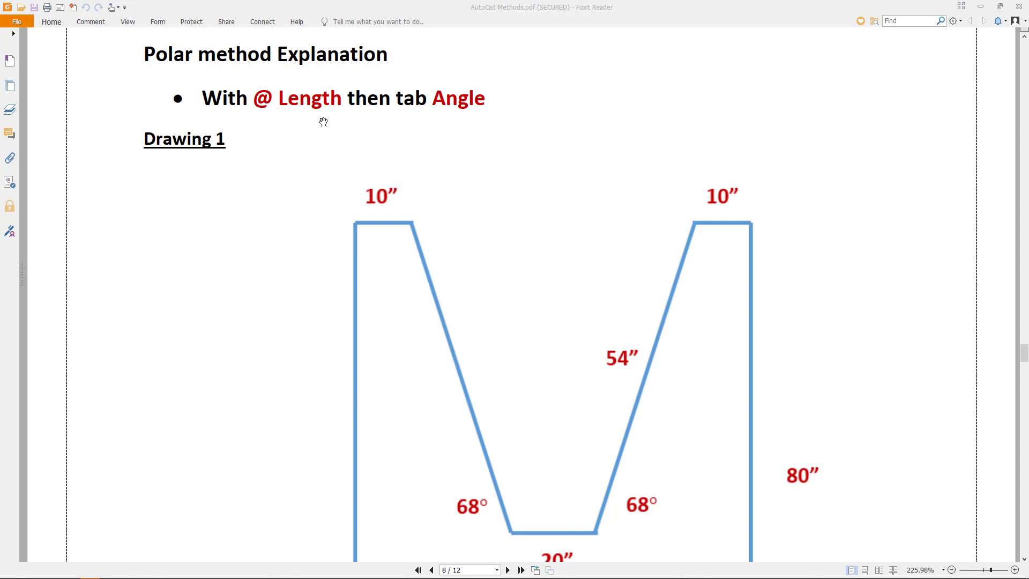
{"action": "scroll", "coordinate": [324, 127], "scroll_direction": "down", "scroll_amount": 5}
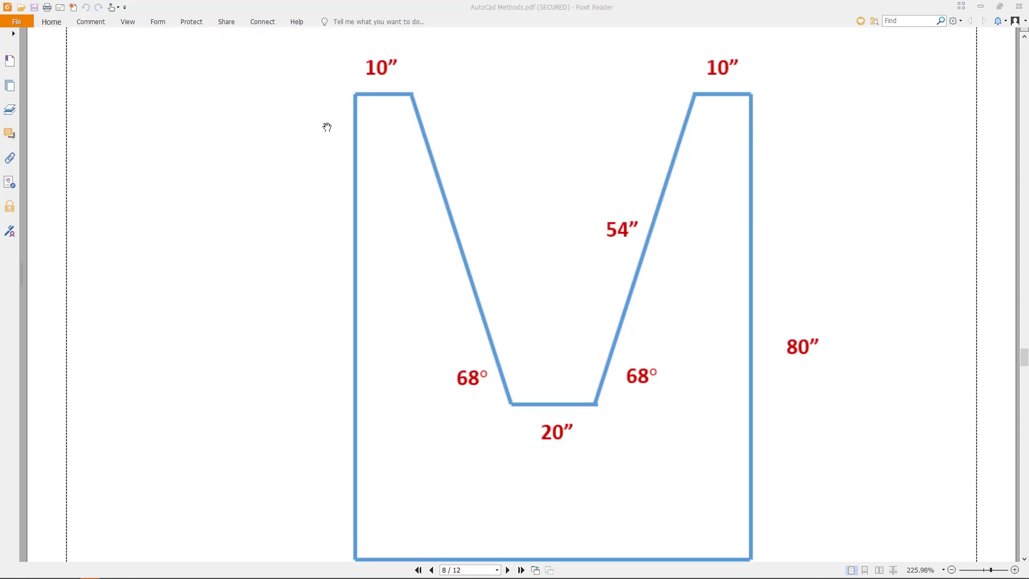
{"action": "scroll", "coordinate": [343, 150], "scroll_direction": "up", "scroll_amount": 2}
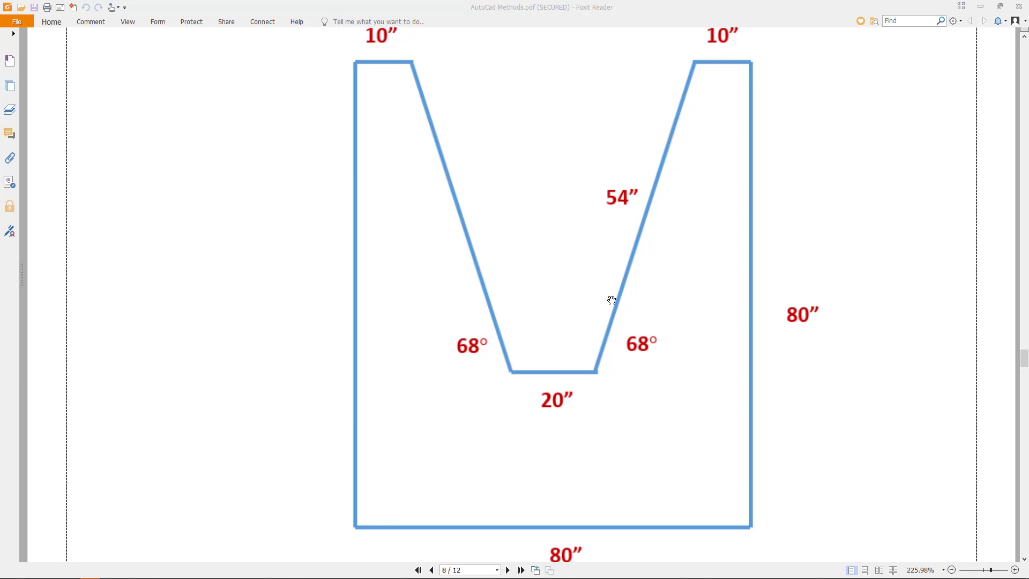
- Switch to AutoCAD and start a line at the origin 0,0
{"action": "key", "text": "alt+Tab"}
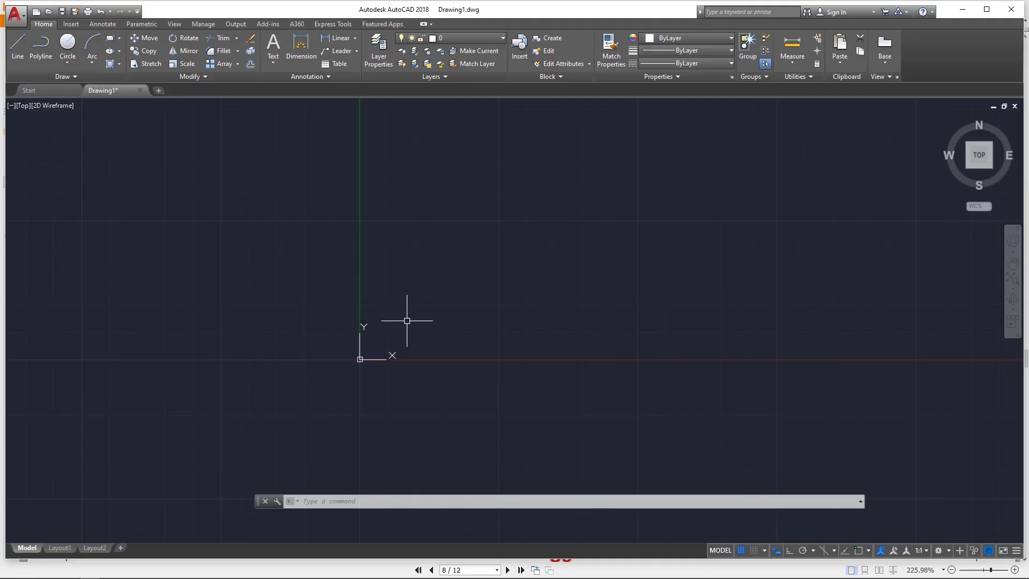
{"action": "type", "text": "l"}
{"action": "key", "text": "Return"}
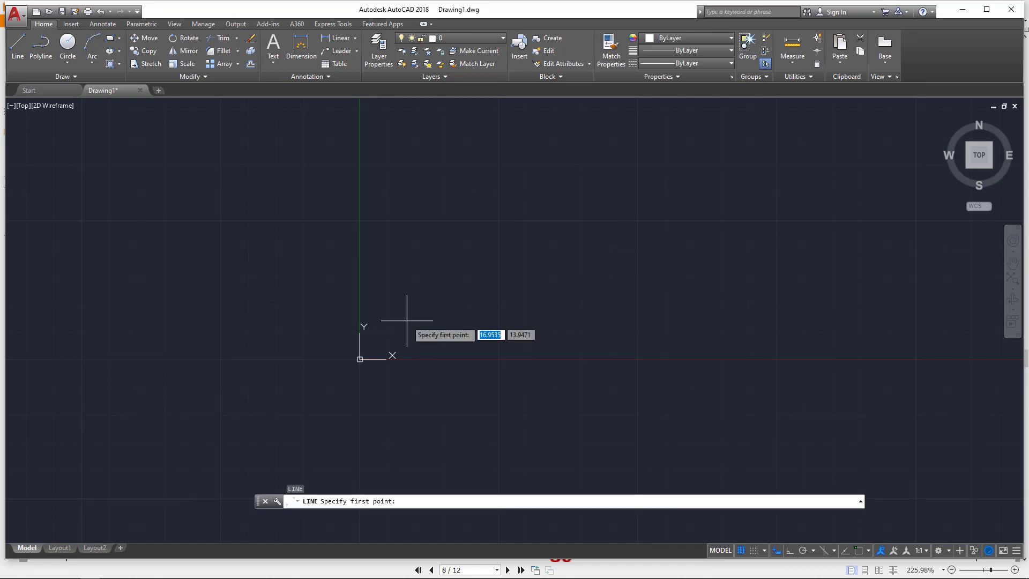
{"action": "type", "text": "0"}
{"action": "key", "text": "Tab"}
{"action": "type", "text": "0"}
{"action": "key", "text": "Return"}
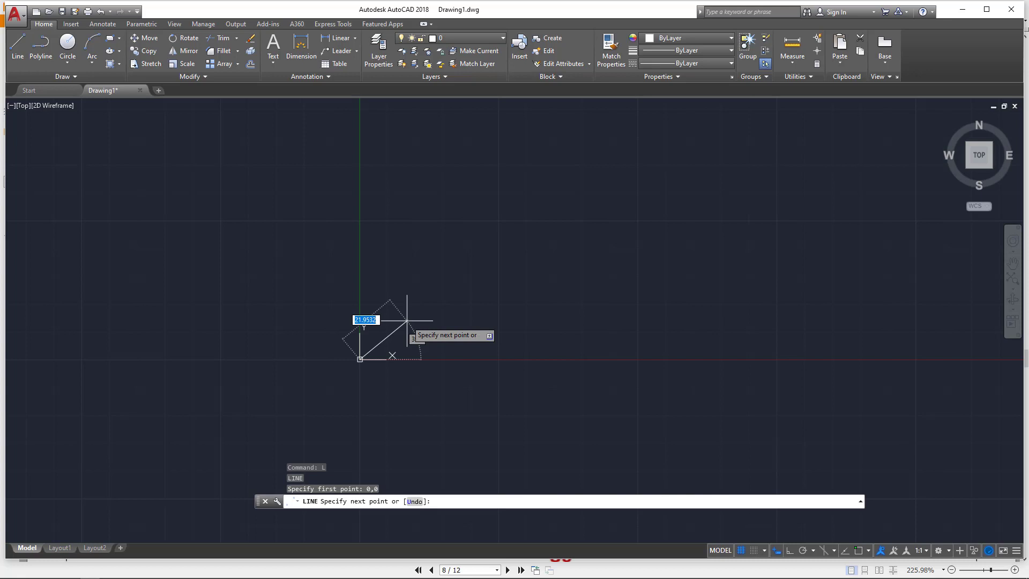
- Draw the outline's bottom edge from the origin, 80 long at an angle of 0°, using relative polar input
{"action": "key", "text": "F8"}
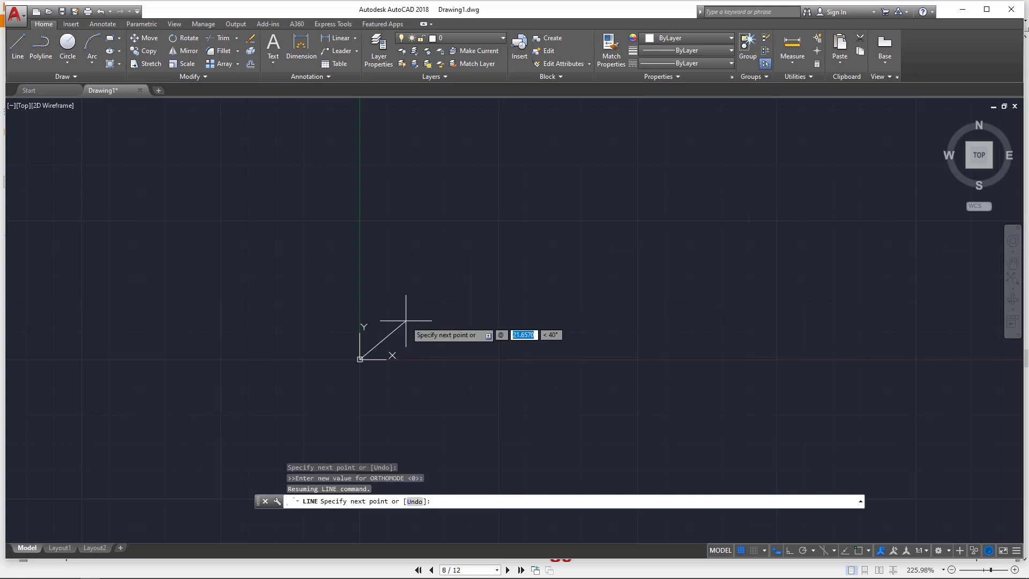
{"action": "type", "text": "80"}
{"action": "key", "text": "Tab"}
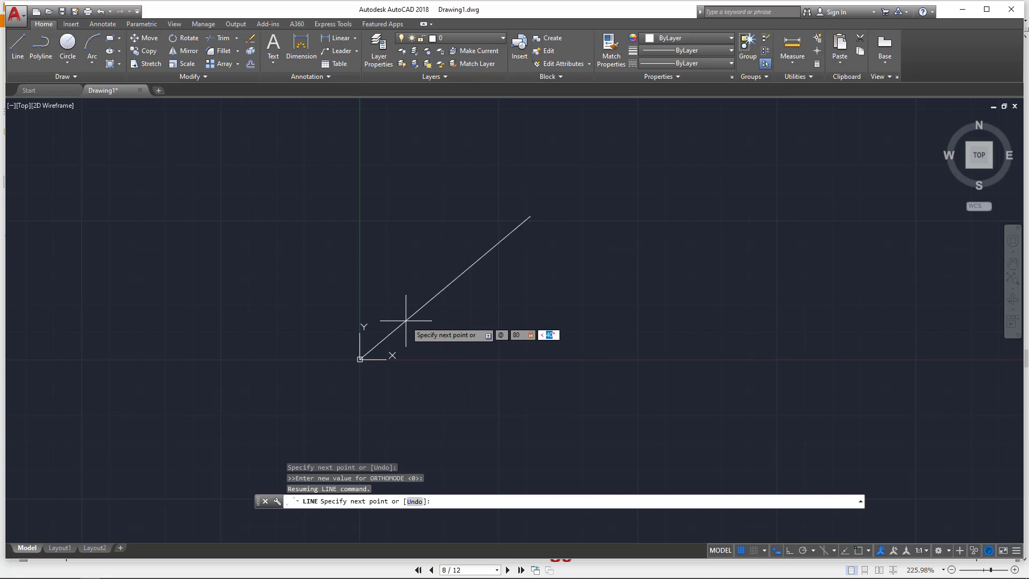
{"action": "type", "text": "0"}
{"action": "key", "text": "Return"}
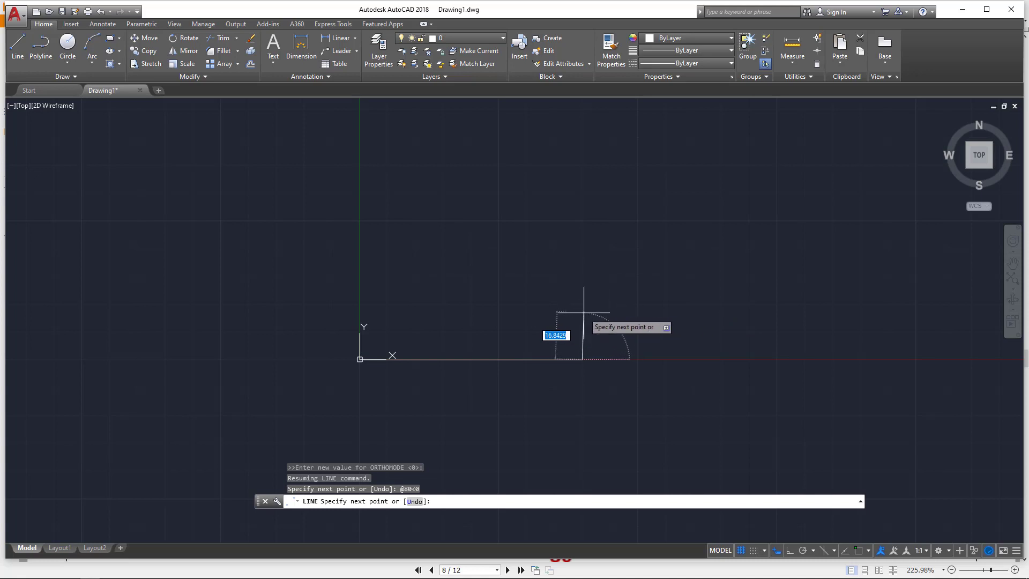
- Continue the line with the vertical right edge, 80 long at an angle of 90°
{"action": "type", "text": "@"}
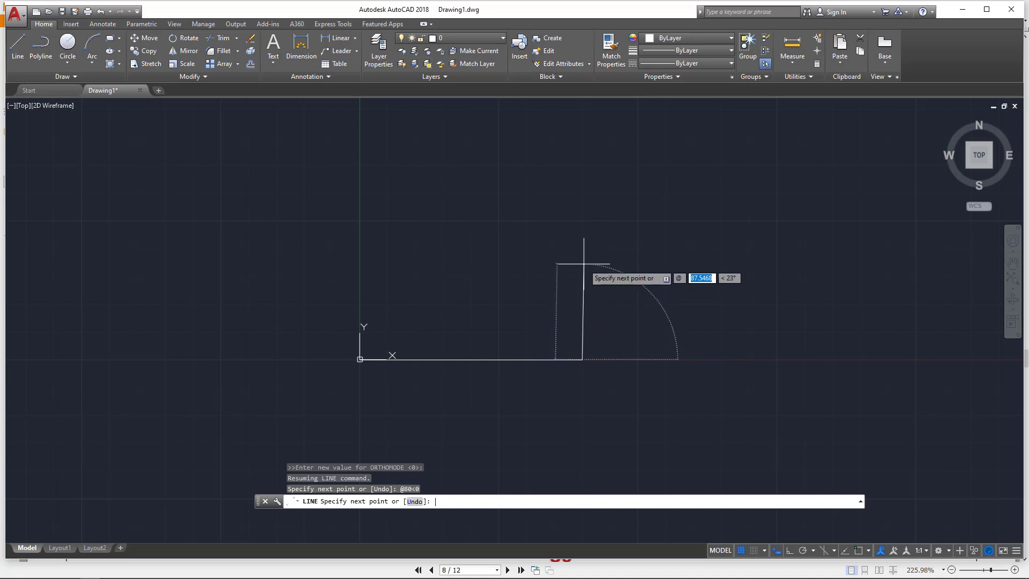
{"action": "type", "text": "80"}
{"action": "key", "text": "Tab"}
{"action": "type", "text": "90"}
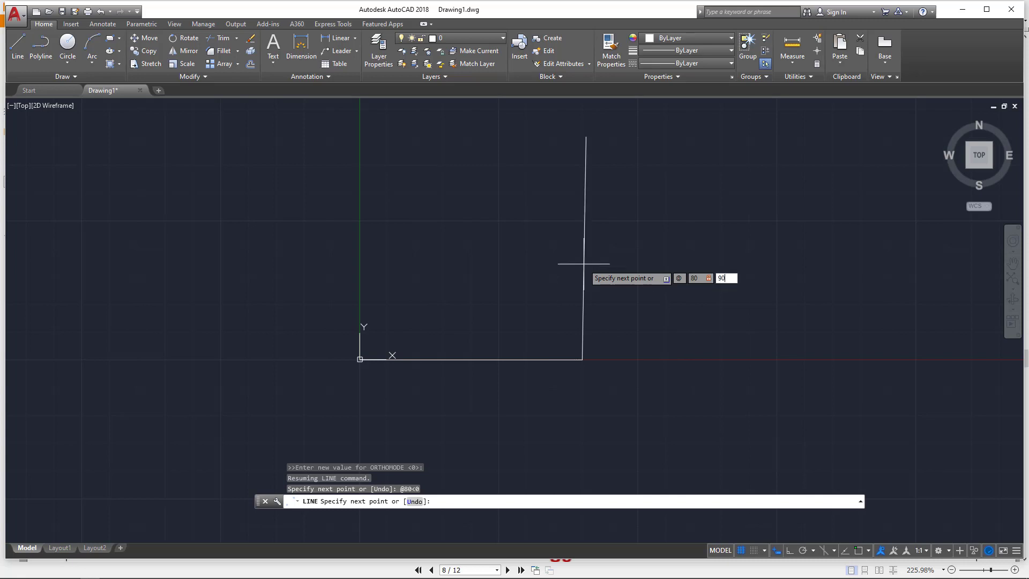
{"action": "key", "text": "Return"}
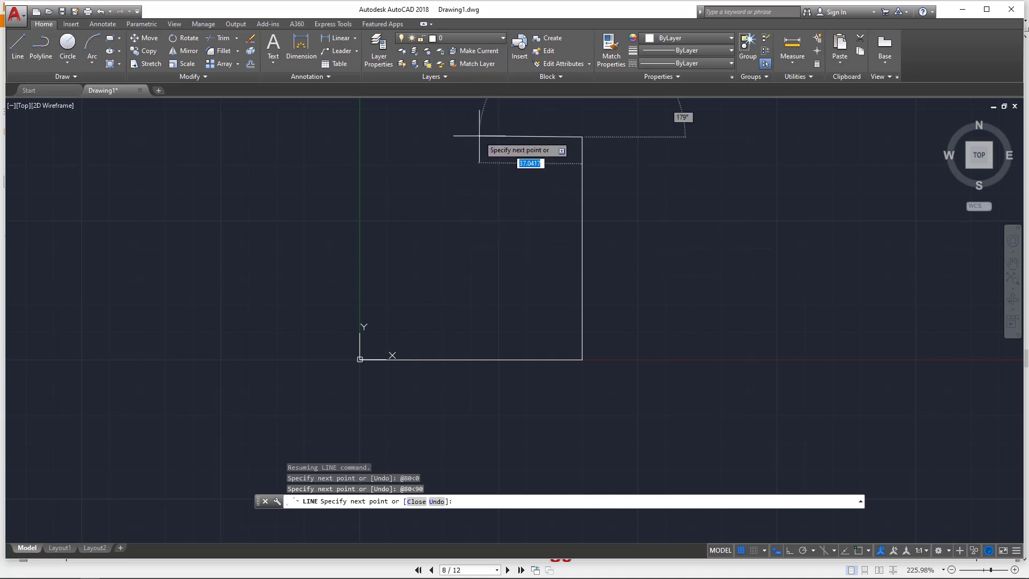
- Add the short top edge from the upper-right corner, 10 long at an angle of 180°
{"action": "type", "text": "@"}
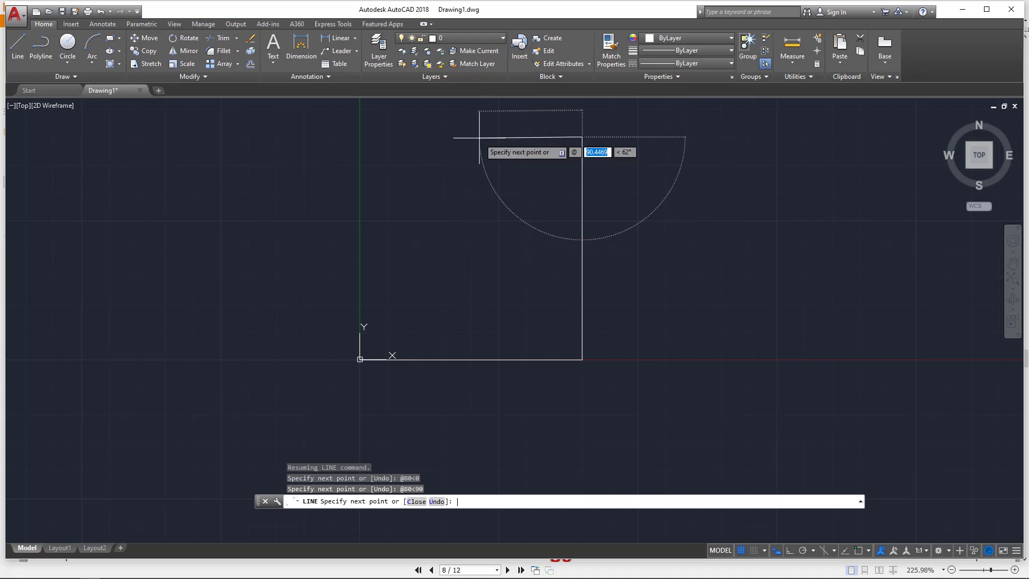
{"action": "type", "text": "10"}
{"action": "key", "text": "Tab"}
{"action": "type", "text": "180"}
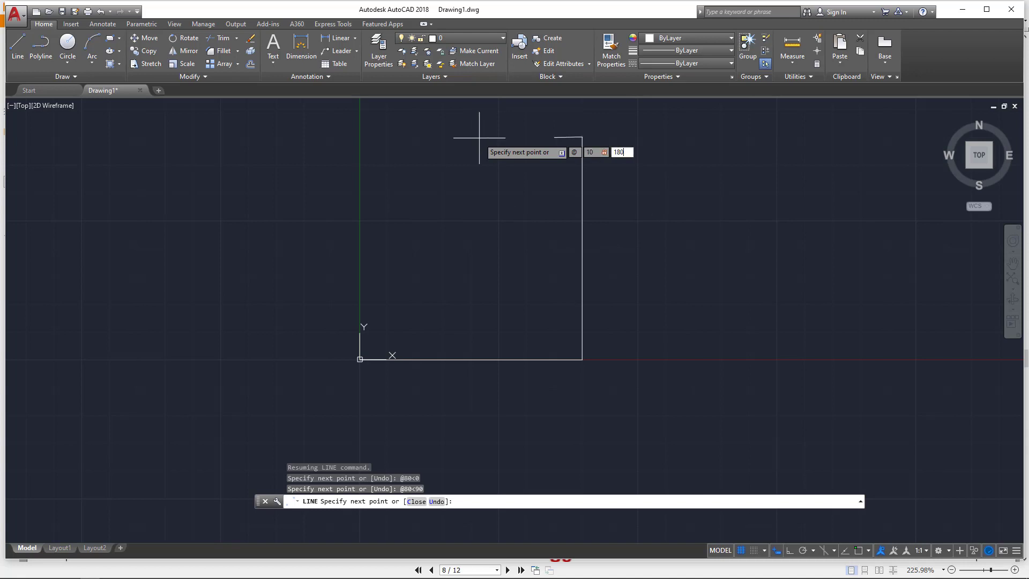
{"action": "key", "text": "Return"}
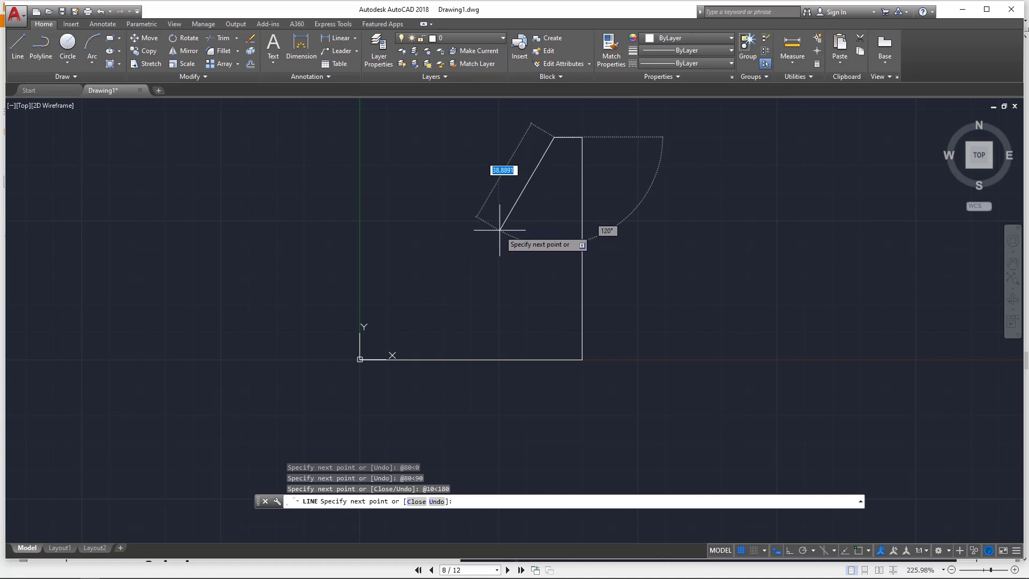
- Try drawing the notch's right sloped edge from the end of the short top edge, 54 long at an angle of 348°
{"action": "key", "text": "alt+Tab"}
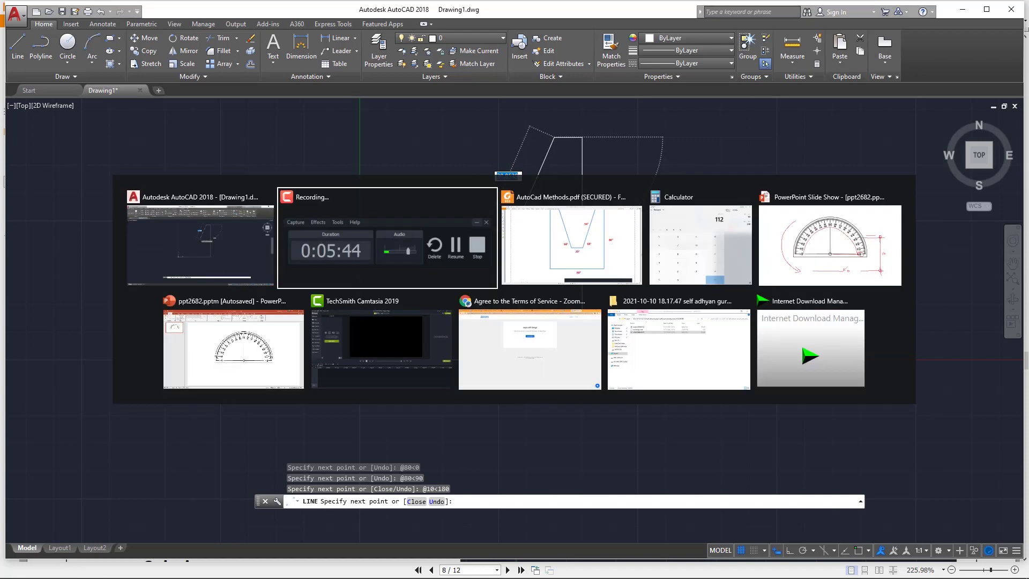
{"action": "scroll", "coordinate": [510, 239], "scroll_direction": "up", "scroll_amount": 2}
{"action": "key", "text": "alt+Tab"}
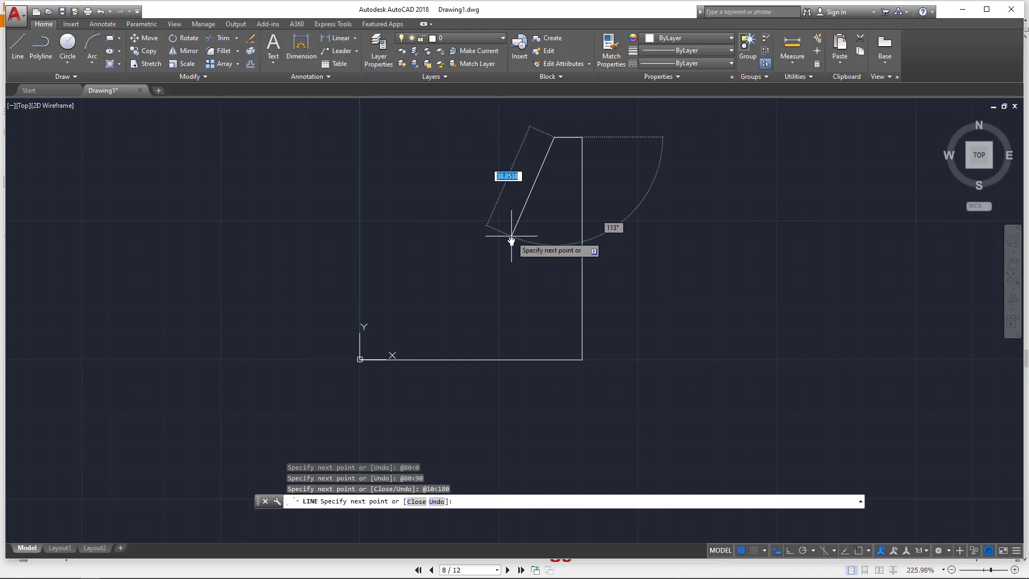
{"action": "type", "text": "@54"}
{"action": "key", "text": "Tab"}
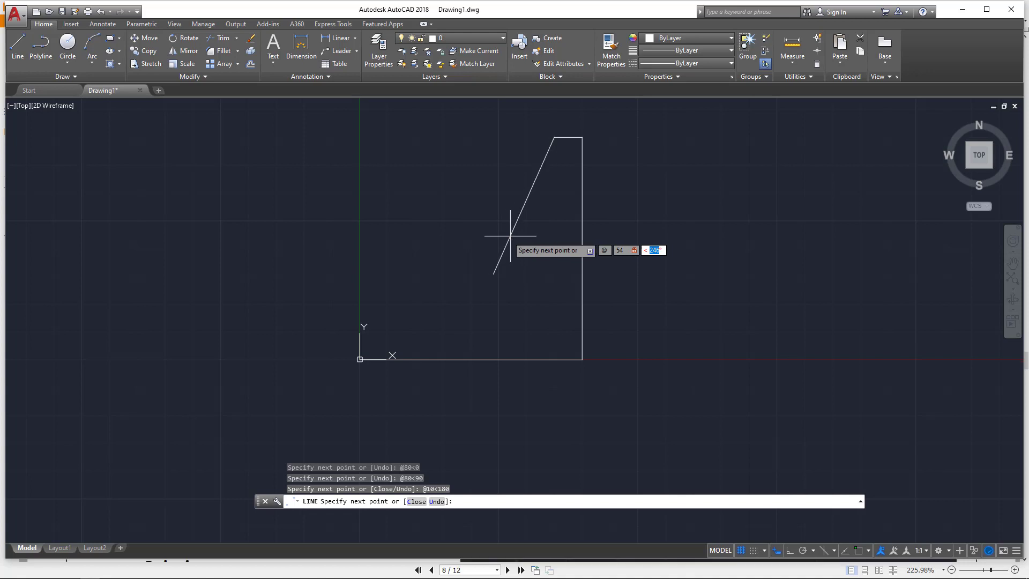
{"action": "type", "text": "348"}
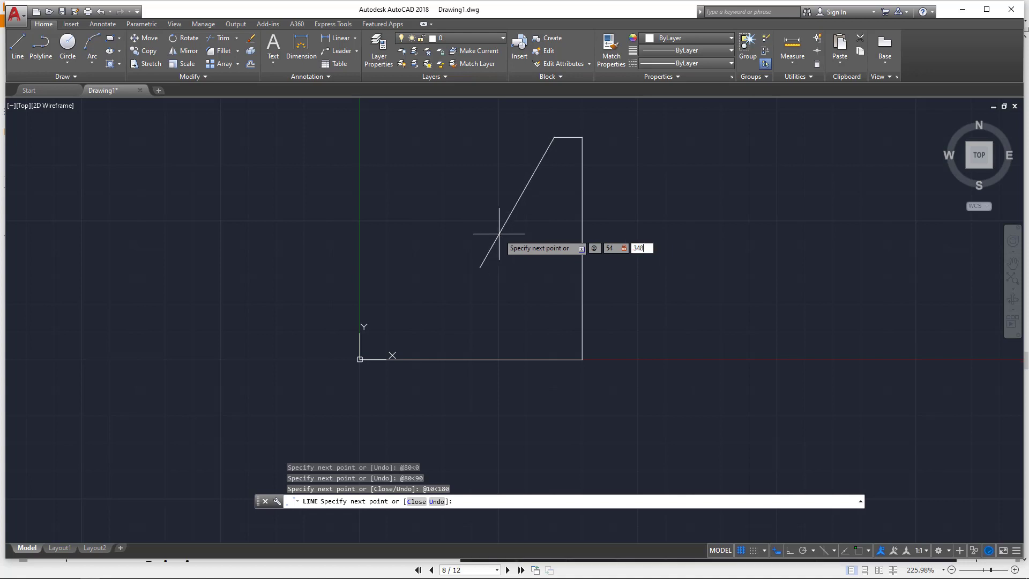
{"action": "key", "text": "Return"}
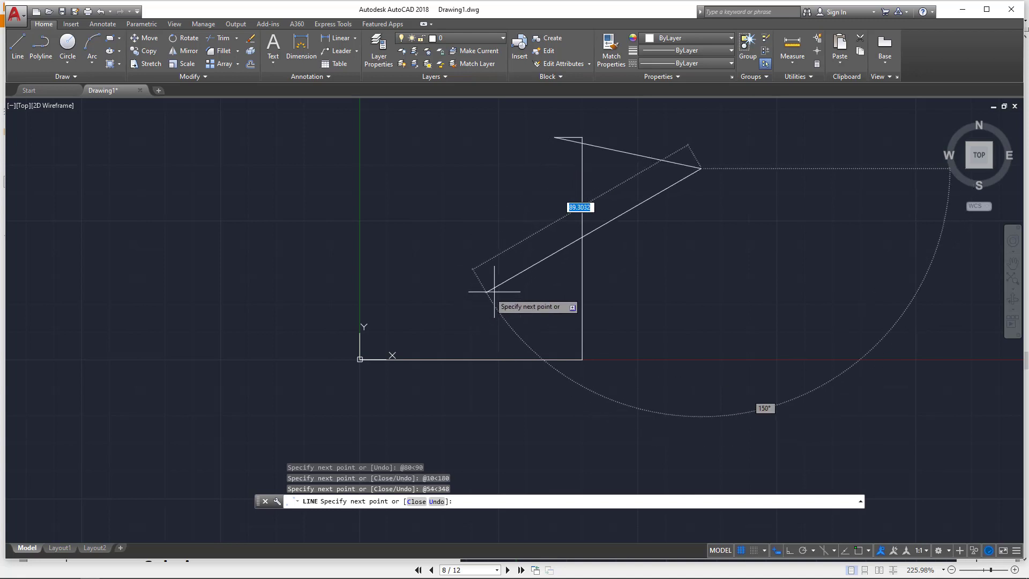
{"action": "key", "text": "ctrl+z"}
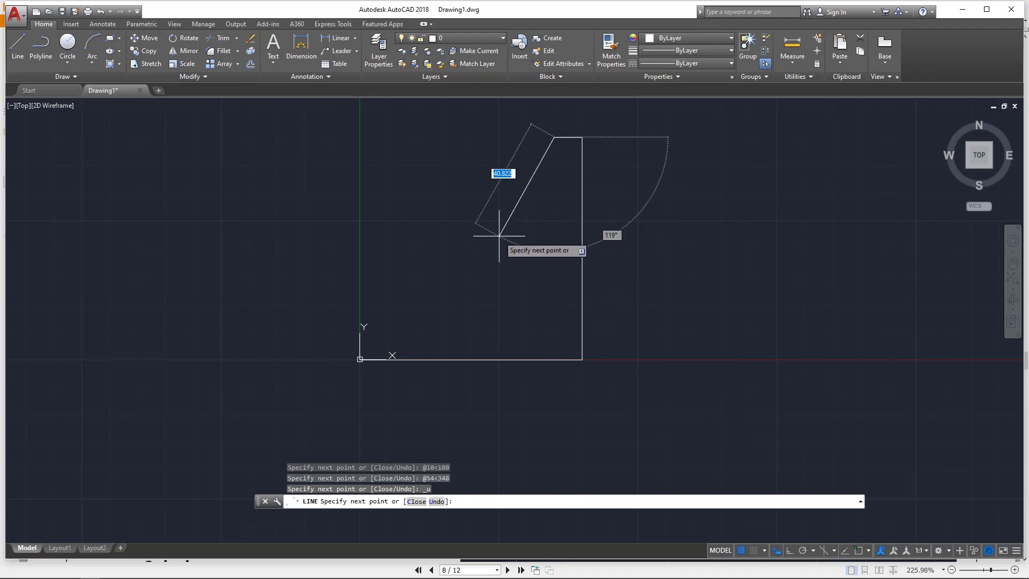
- Draw the notch's right sloped edge down from the short top edge, 54 long at an angle of 248°, using relative polar input
{"action": "type", "text": "@"}
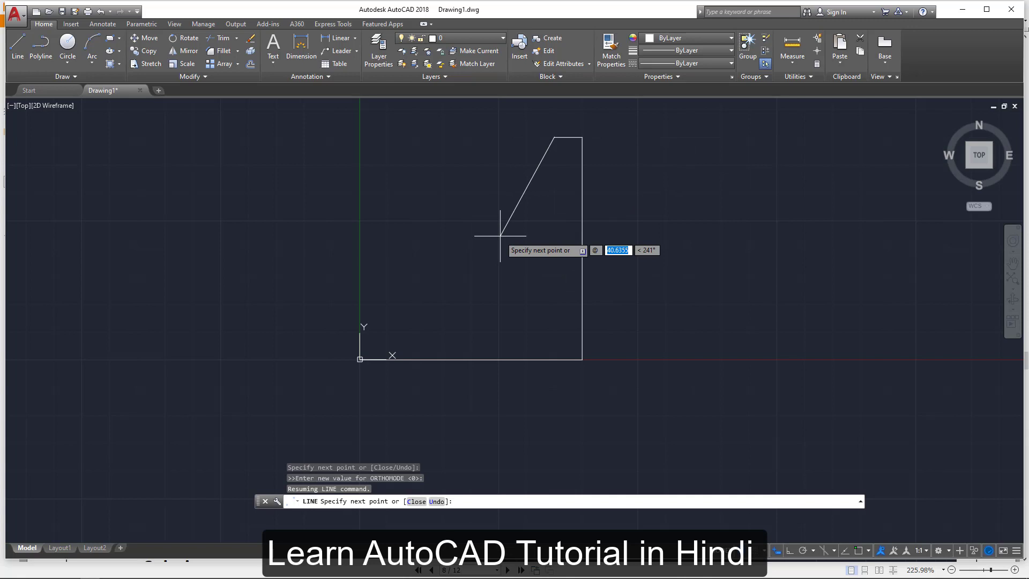
{"action": "type", "text": "54"}
{"action": "key", "text": "Tab"}
{"action": "type", "text": "2"}
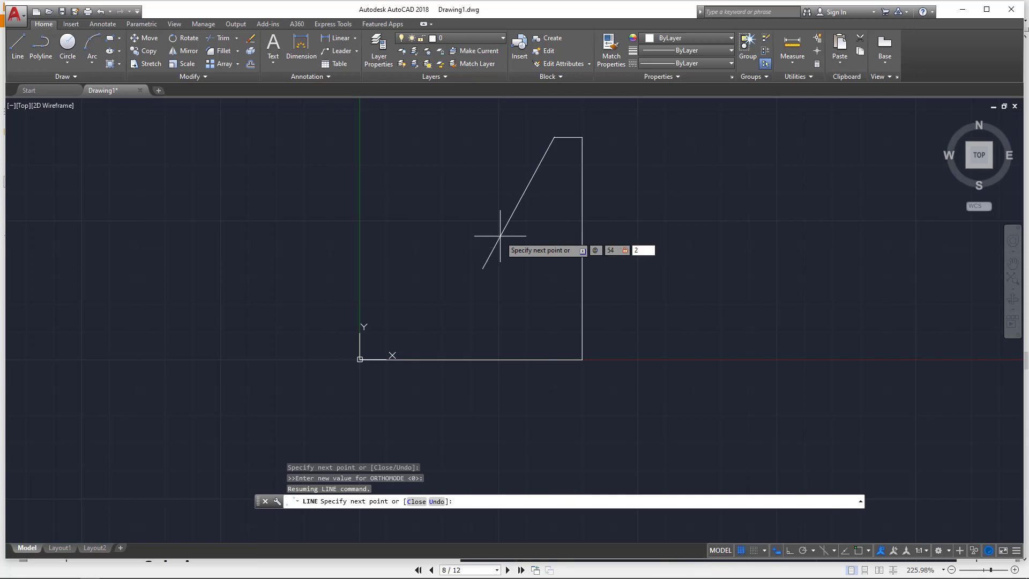
{"action": "type", "text": "48"}
{"action": "key", "text": "Return"}
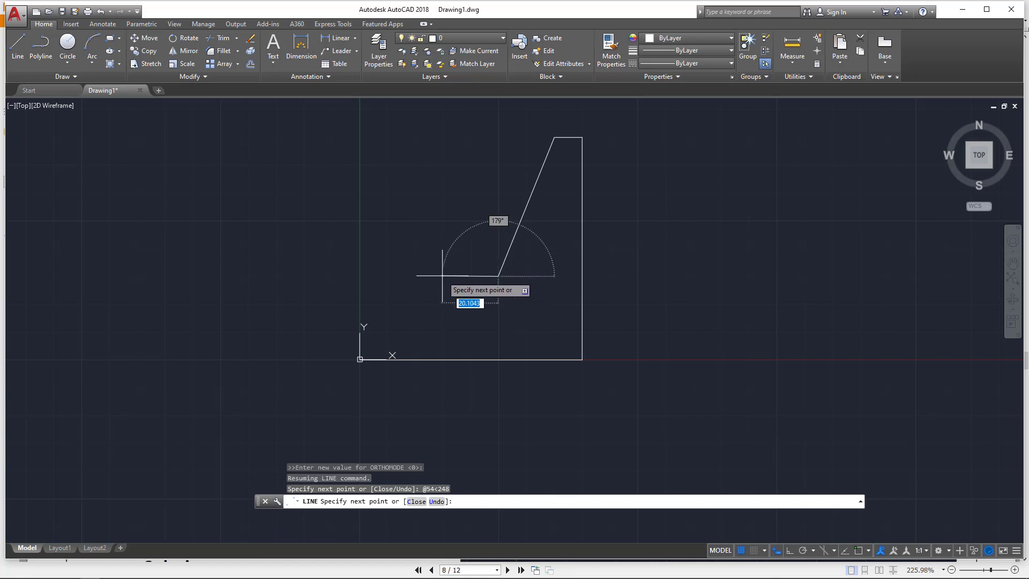
- Continue with the notch's horizontal bottom edge, 20 long at an angle of 180°
{"action": "key", "text": "alt+Tab"}
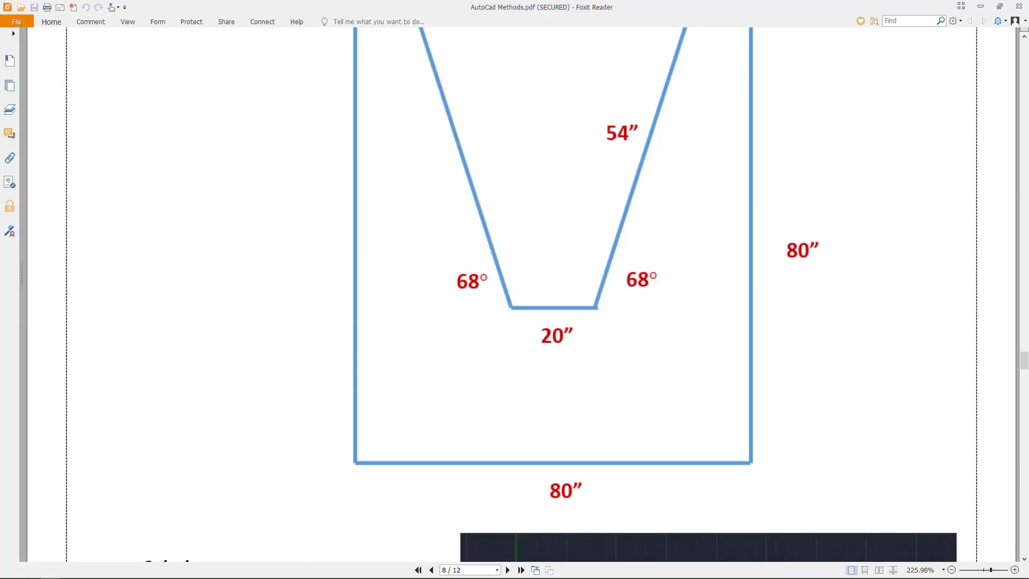
{"action": "key", "text": "alt+Tab"}
{"action": "type", "text": "@20"}
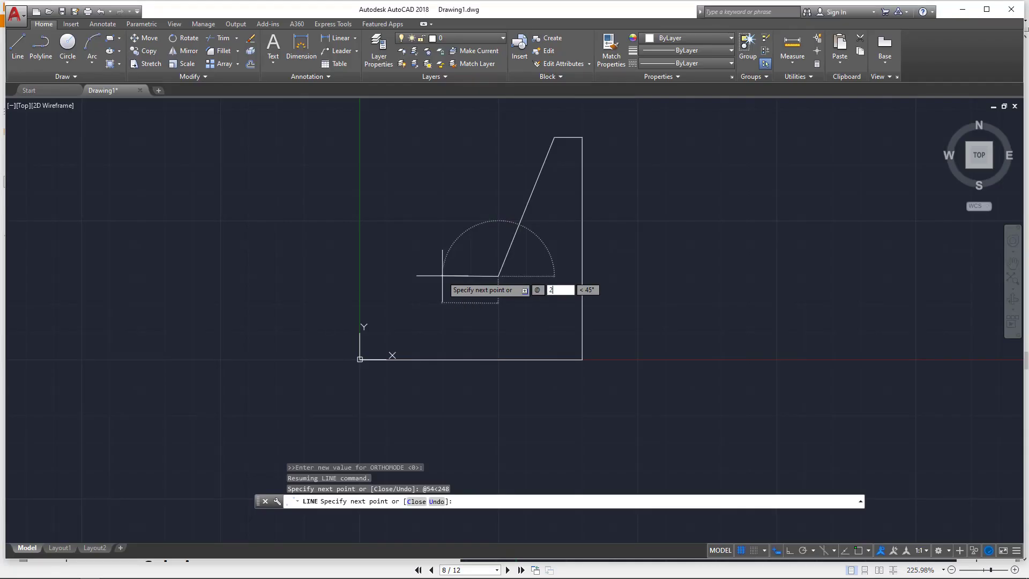
{"action": "key", "text": "Tab"}
{"action": "type", "text": "180"}
{"action": "key", "text": "Return"}
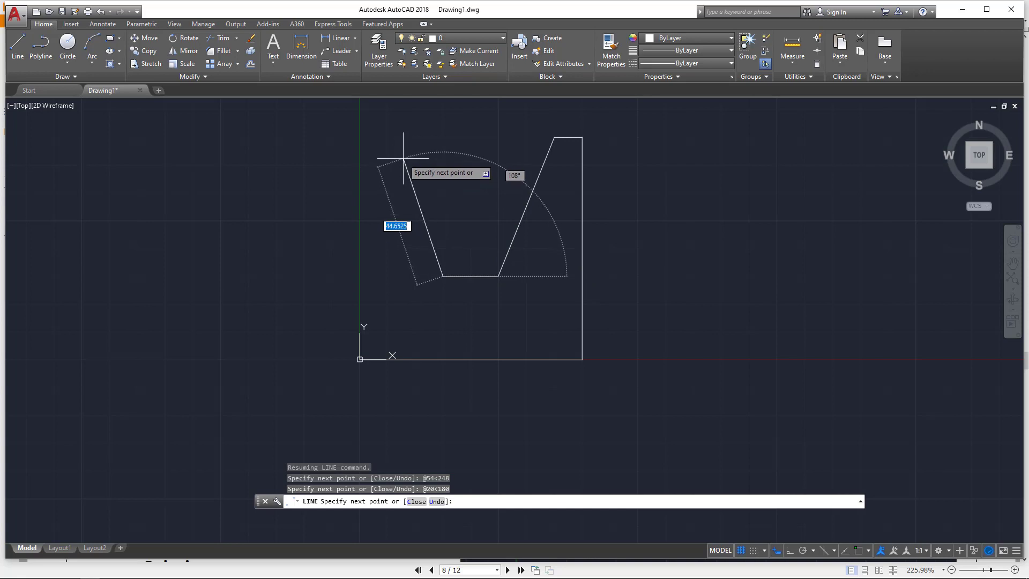
- Add the notch's left sloped edge going up from the notch bottom, 54 long at an angle of 112°
{"action": "key", "text": "alt+Tab"}
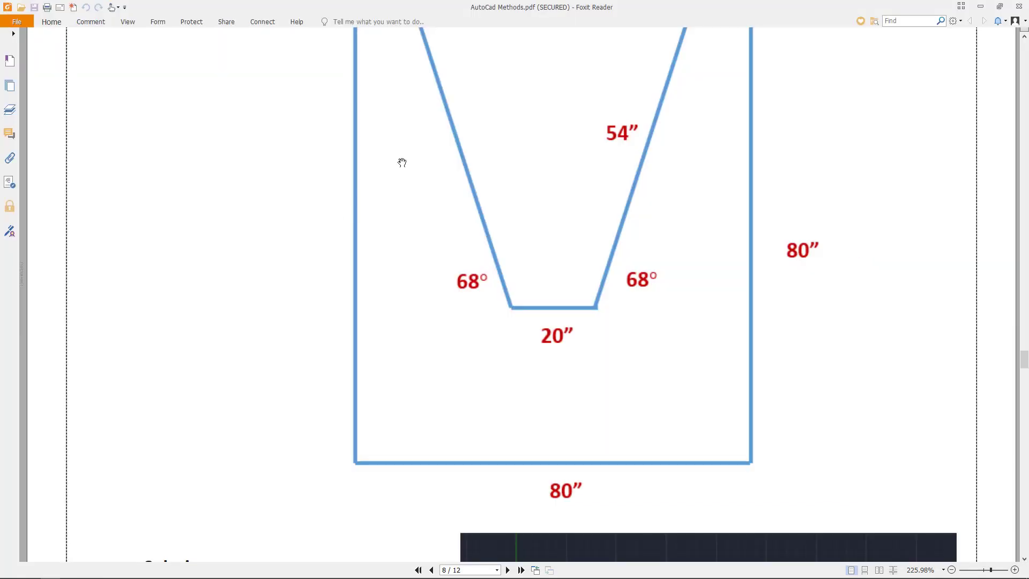
{"action": "scroll", "coordinate": [402, 162], "scroll_direction": "up", "scroll_amount": 3}
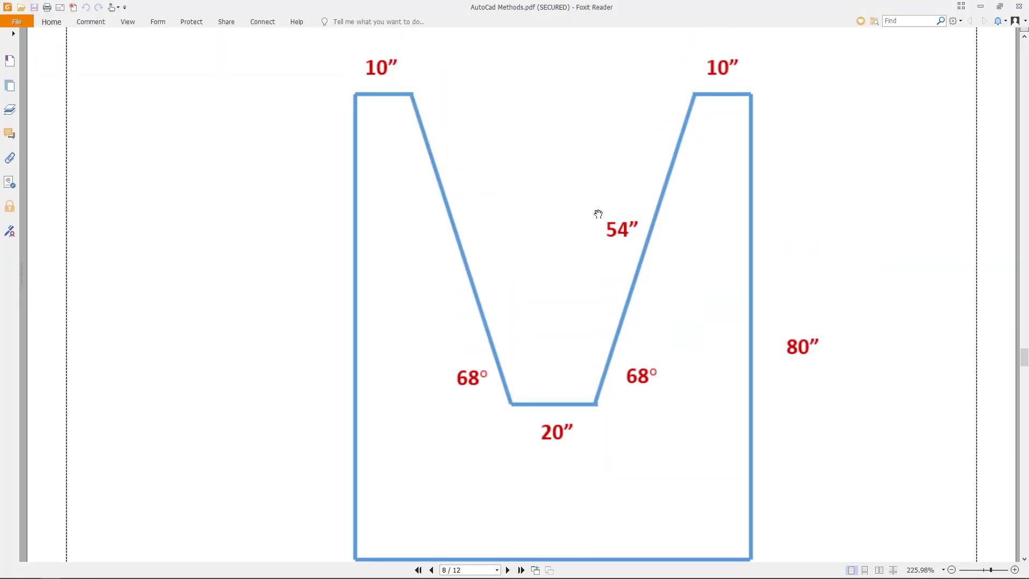
{"action": "key", "text": "alt+Tab"}
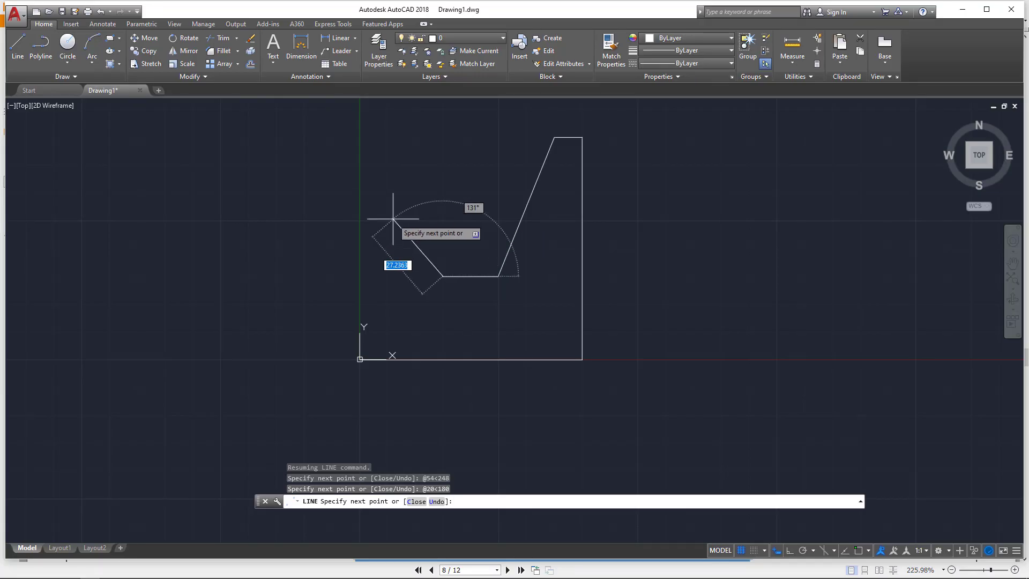
{"action": "type", "text": "54"}
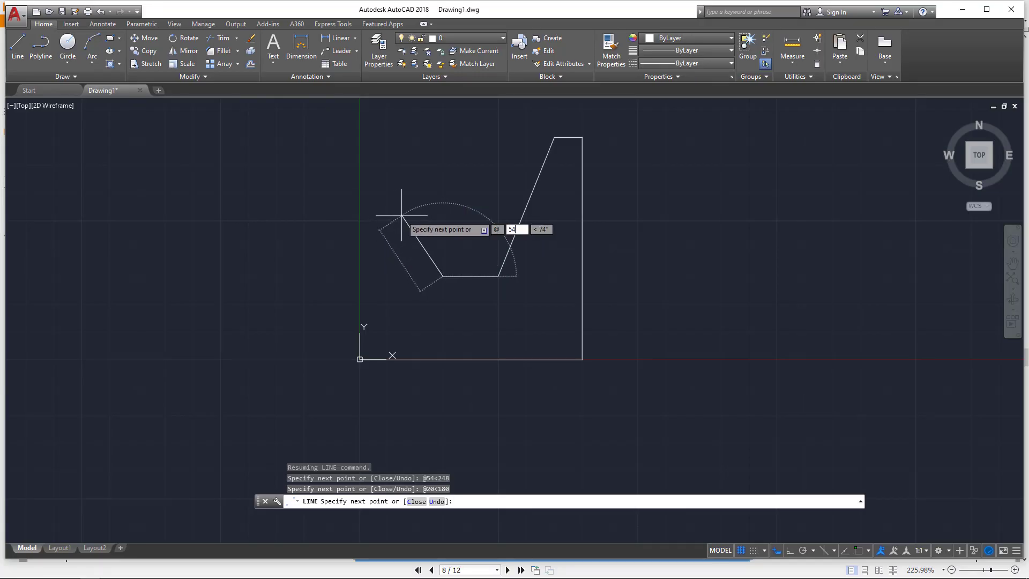
{"action": "key", "text": "Tab"}
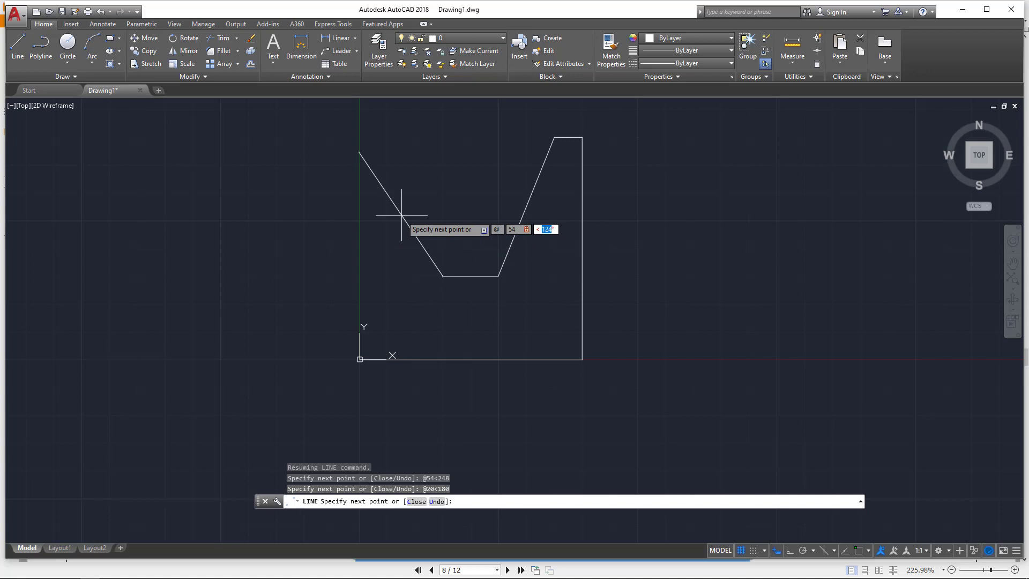
{"action": "type", "text": "1"}
{"action": "key", "text": "Return"}
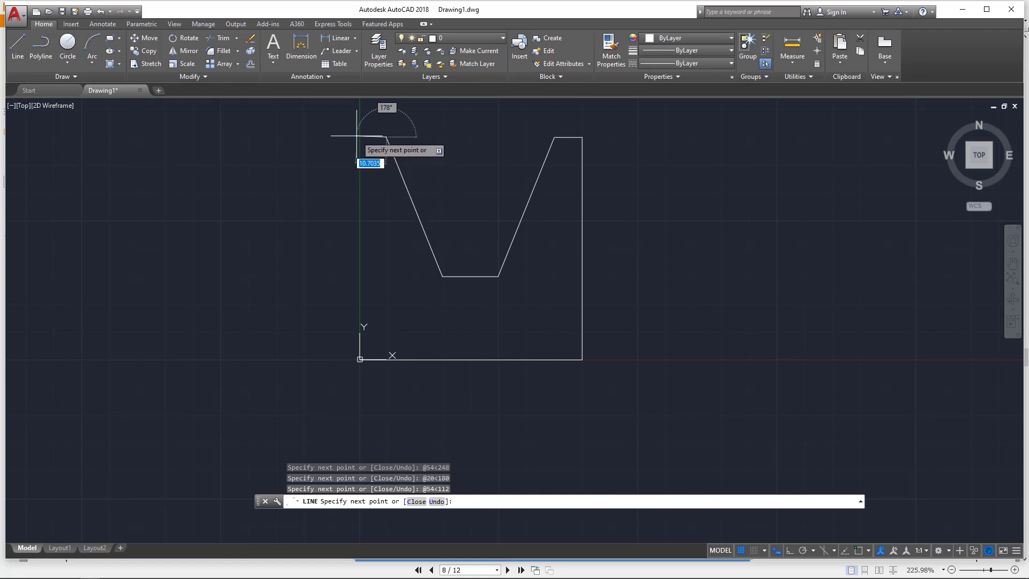
- Draw the short top edge on the left side of the notch, 10 long at an angle of 180°
{"action": "type", "text": "@"}
{"action": "type", "text": "10"}
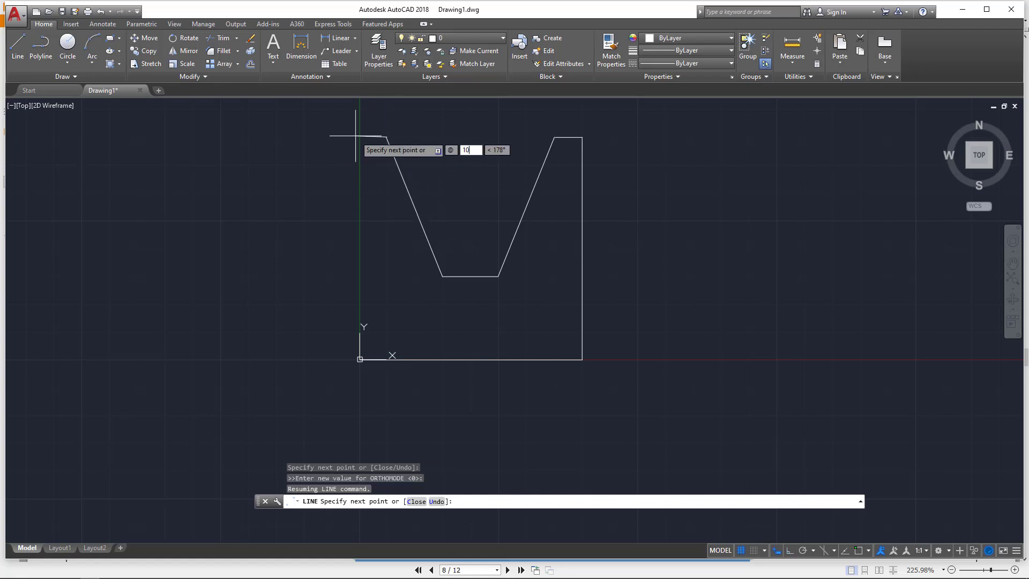
{"action": "key", "text": "Tab"}
{"action": "type", "text": "180"}
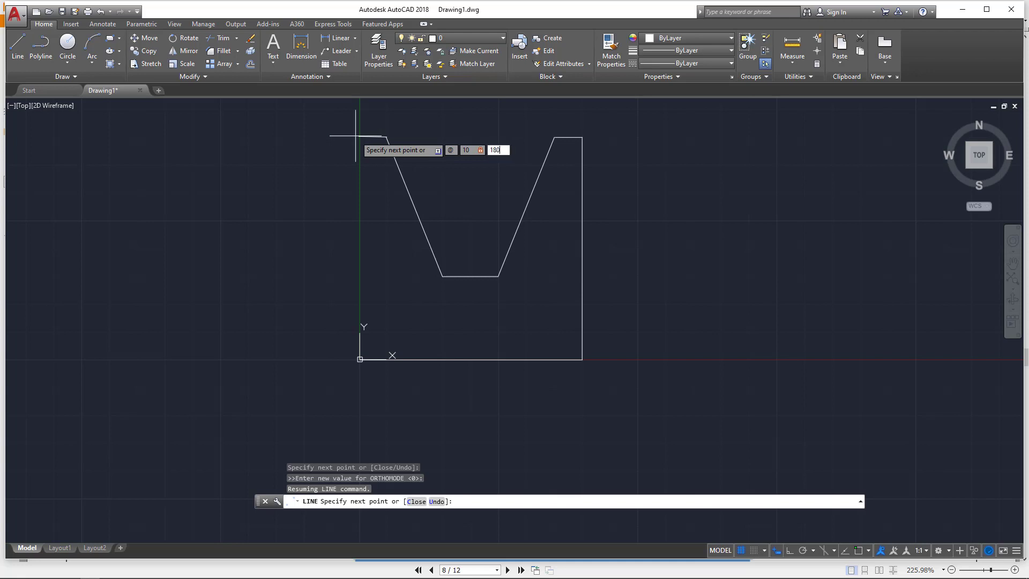
{"action": "key", "text": "Return"}
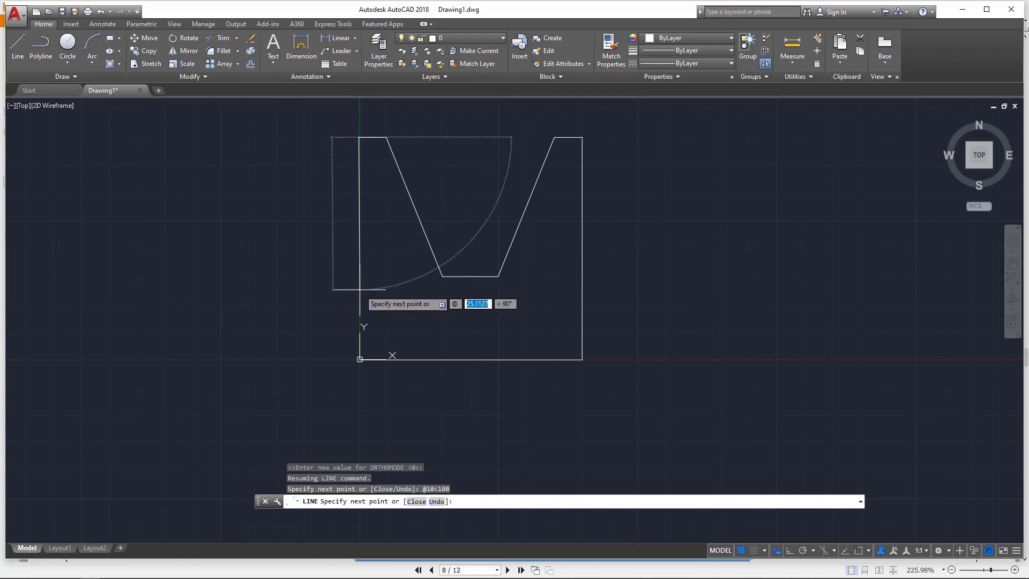
- Try continuing the line down from the upper-left corner as the left edge, with length 80 and angle 270°
{"action": "type", "text": "80"}
{"action": "key", "text": "Tab"}
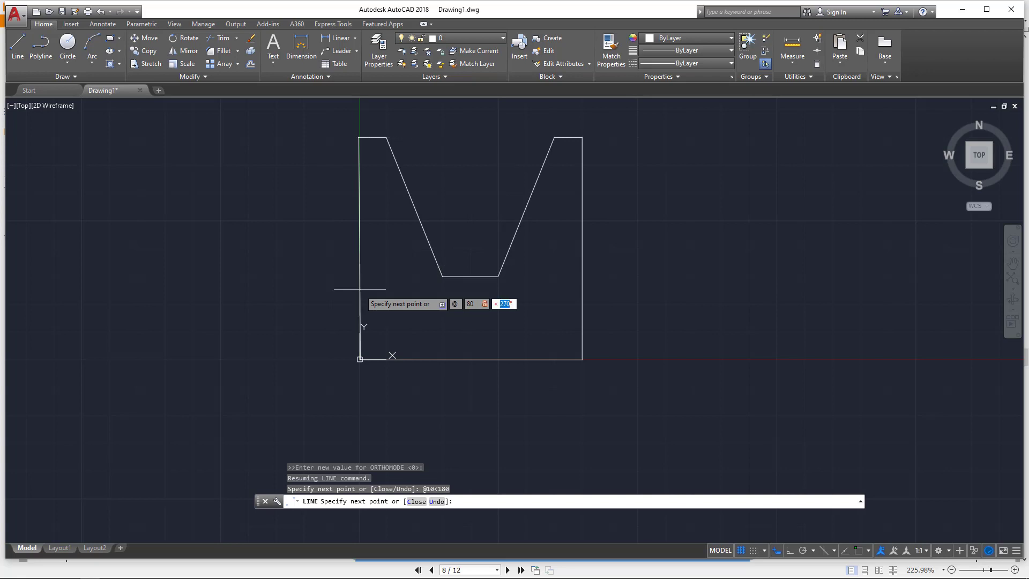
{"action": "key", "text": "shift"}
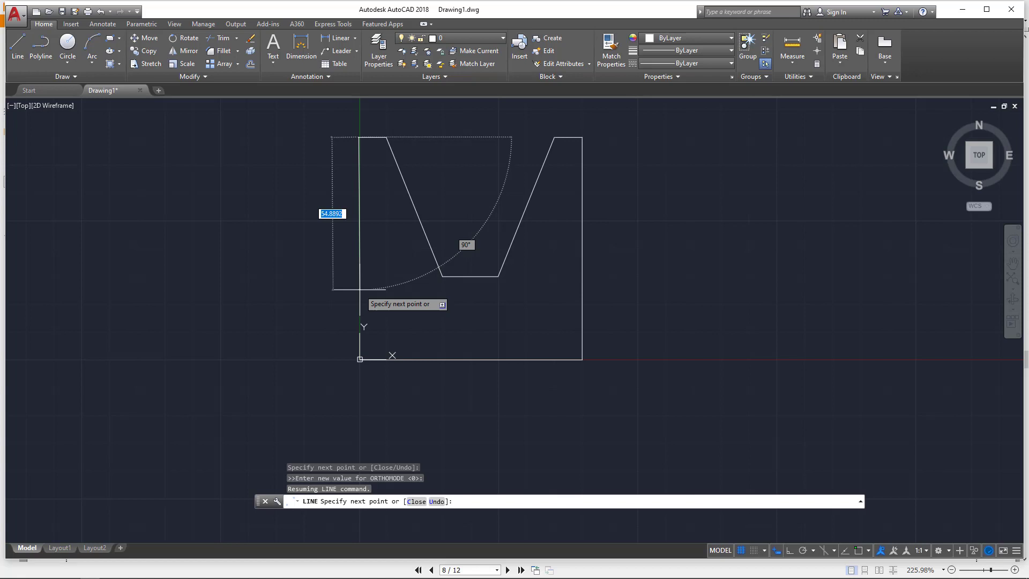
{"action": "type", "text": "270"}
{"action": "key", "text": "Return"}
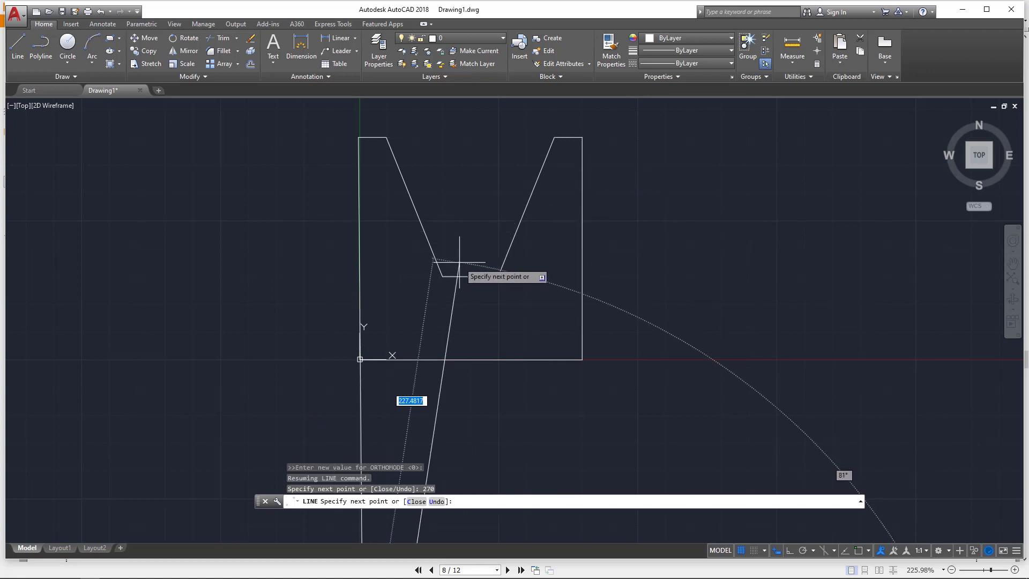
{"action": "key", "text": "ctrl+z"}
{"action": "type", "text": "80,"}
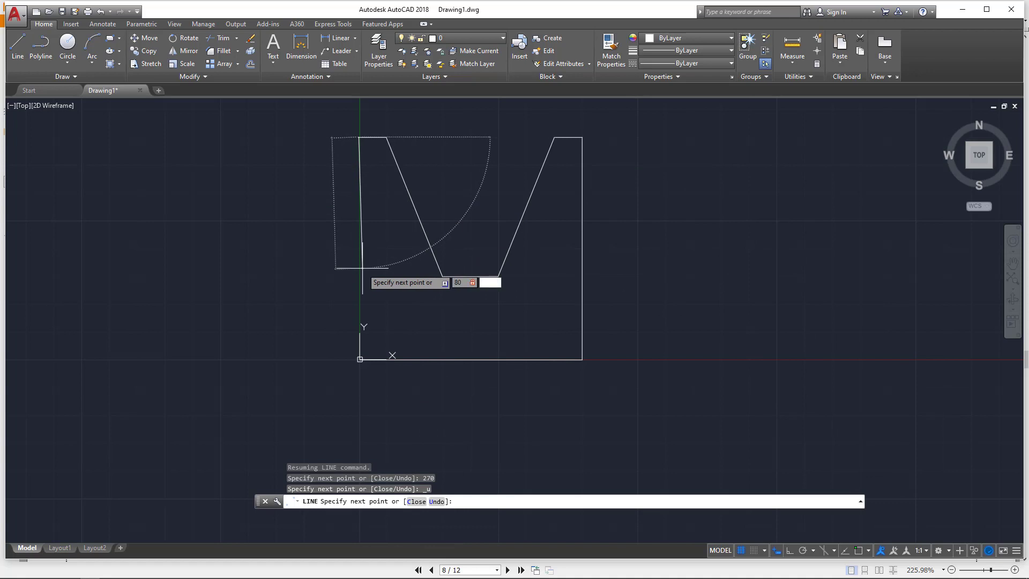
{"action": "key", "text": "Escape"}
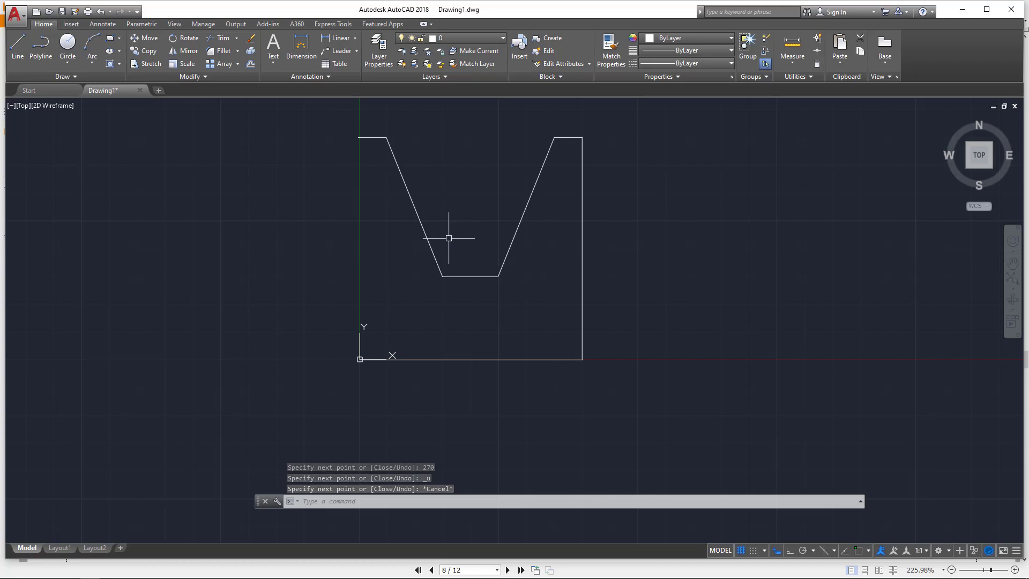
- Draw a new line from the outline's upper-left corner, 80 long at an angle of 270°, and end the line command
{"action": "key", "text": "Return"}
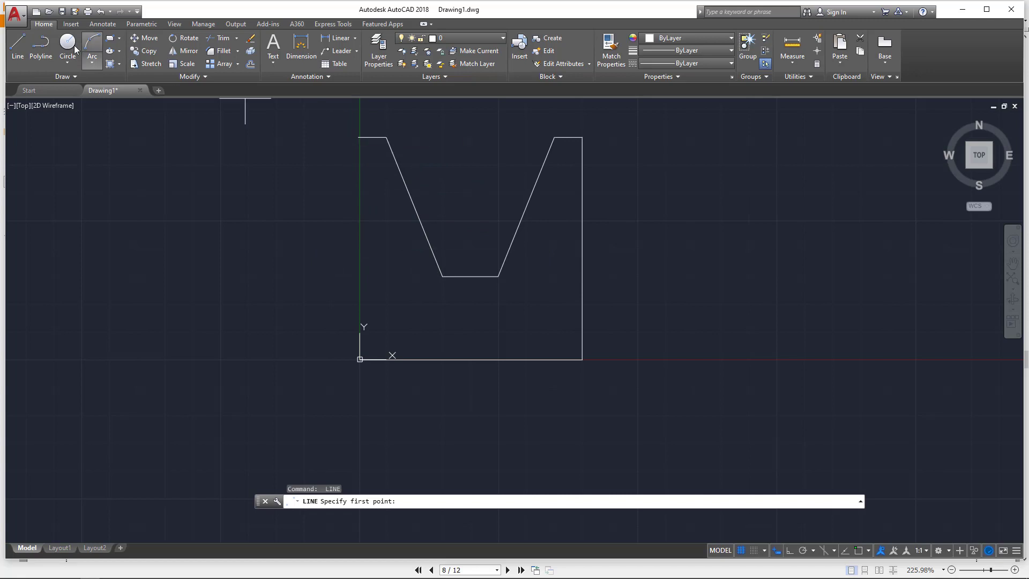
{"action": "left_click", "coordinate": [24, 49]}
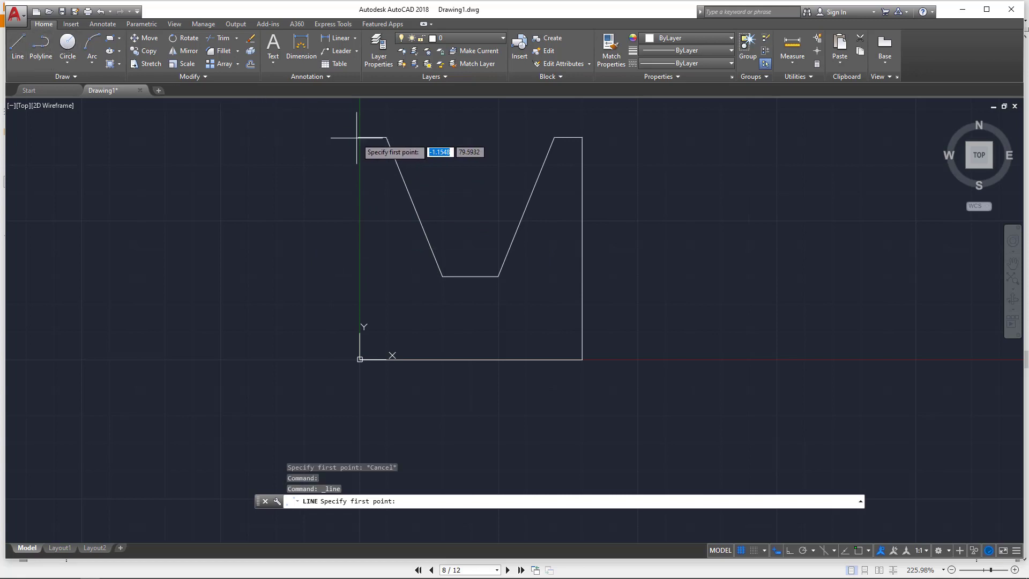
{"action": "left_click", "coordinate": [360, 138]}
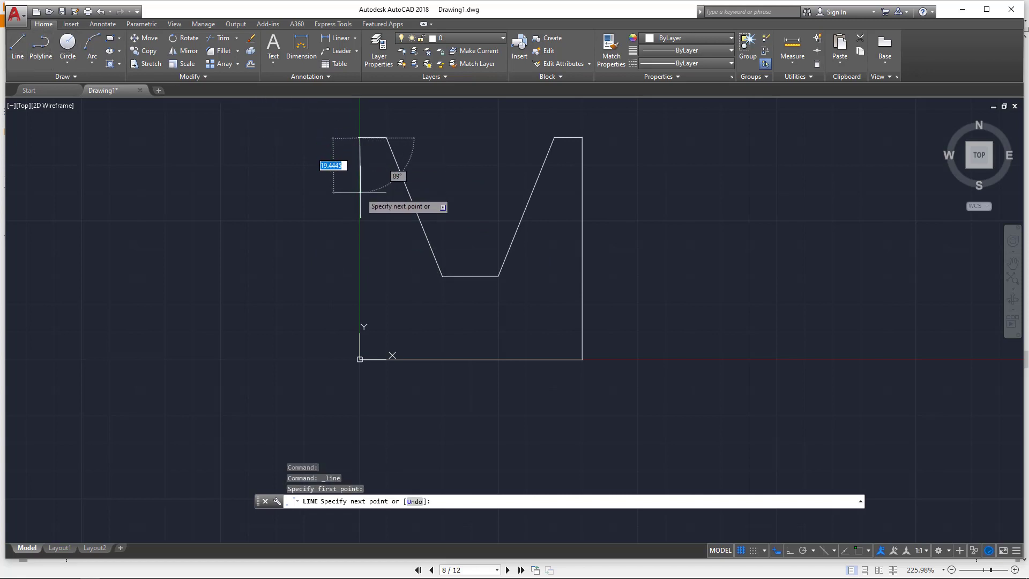
{"action": "type", "text": "80"}
{"action": "key", "text": "Tab"}
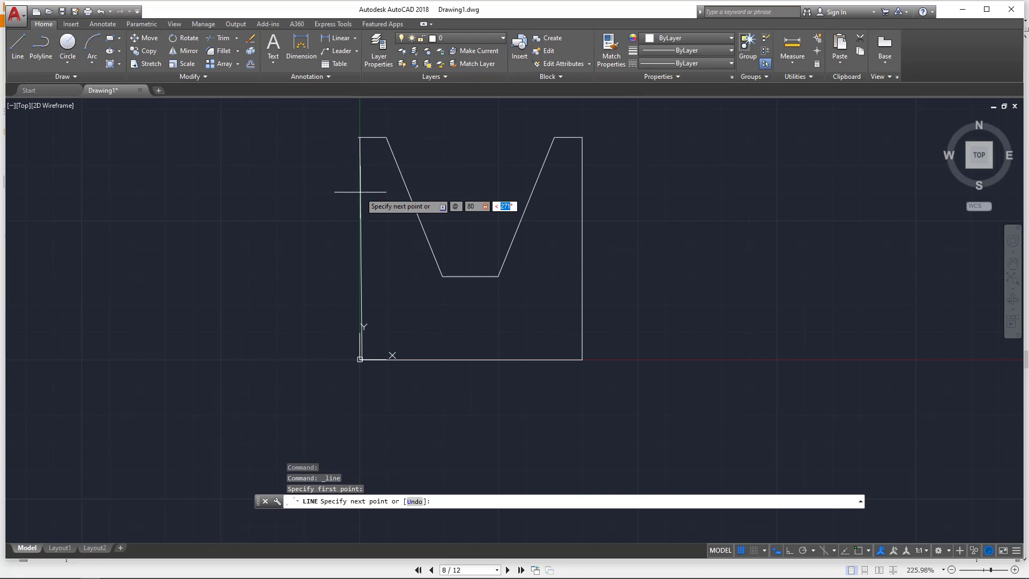
{"action": "type", "text": "28"}
{"action": "key", "text": "Return"}
{"action": "key", "text": "Escape"}
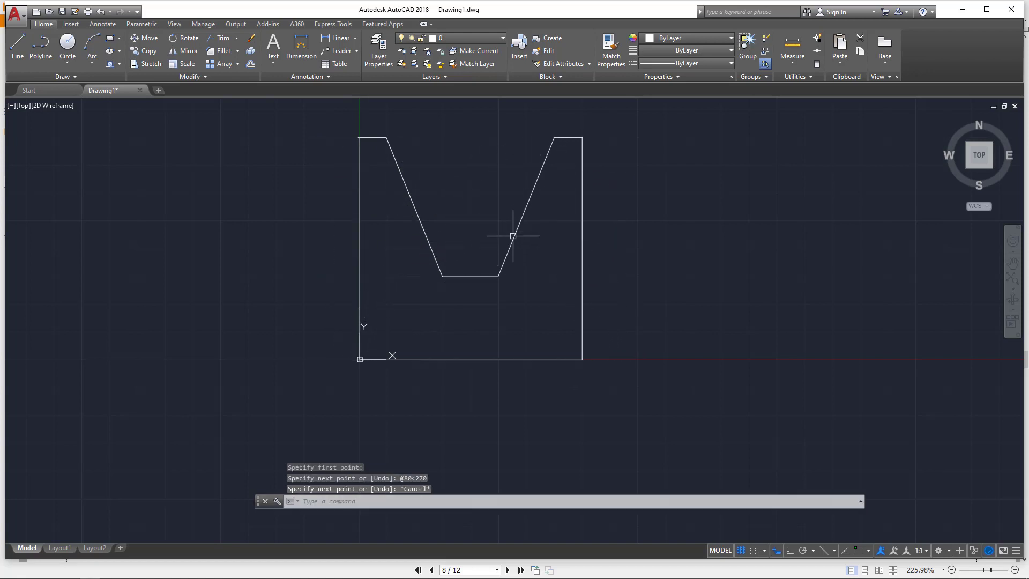
- Dimension the notch's horizontal bottom edge, placing the dimension line just below it
{"action": "scroll", "coordinate": [513, 236], "scroll_direction": "up", "scroll_amount": 10}
{"action": "scroll", "coordinate": [556, 278], "scroll_direction": "down", "scroll_amount": 5}
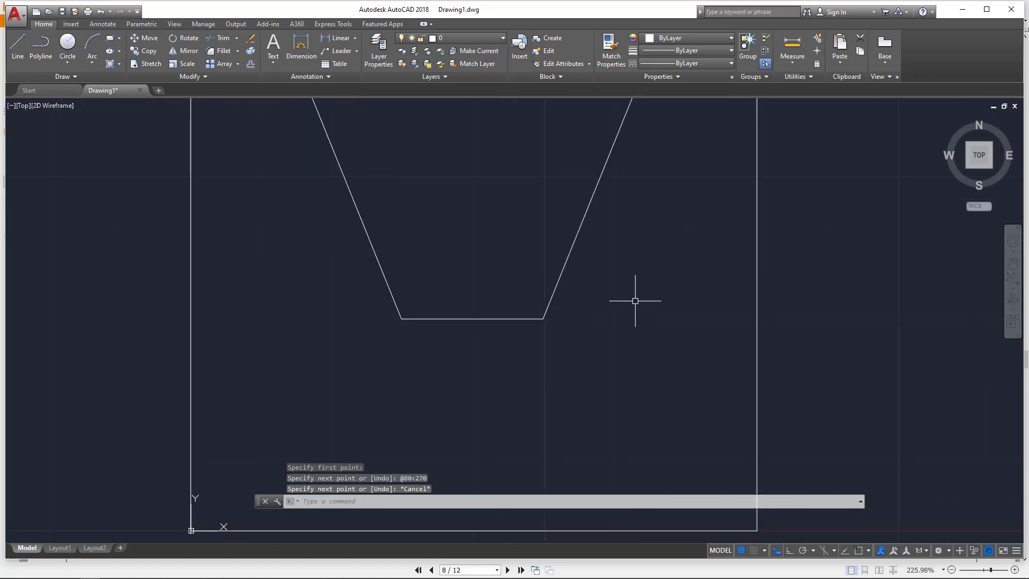
{"action": "left_click", "coordinate": [302, 47]}
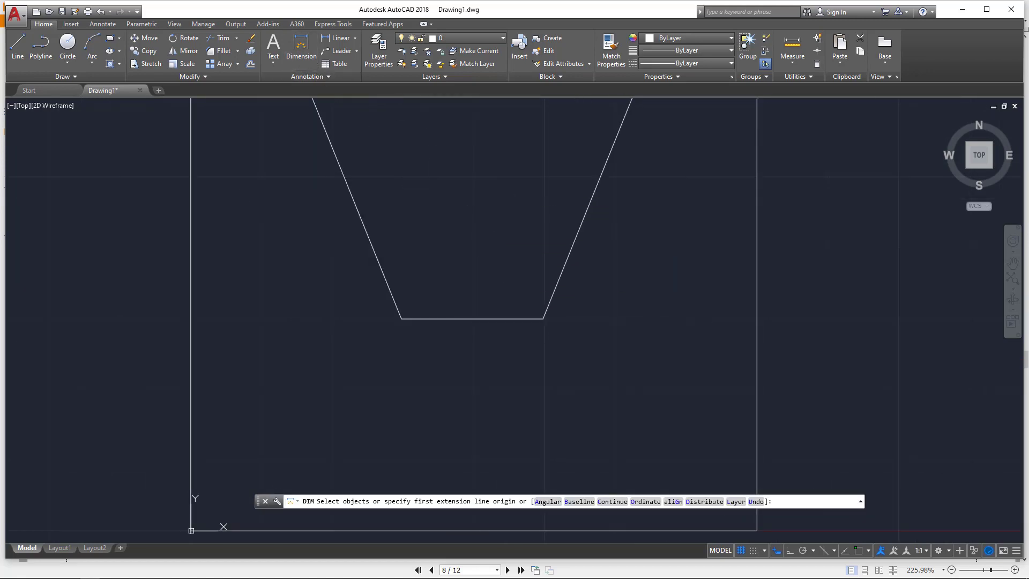
{"action": "left_click", "coordinate": [461, 319]}
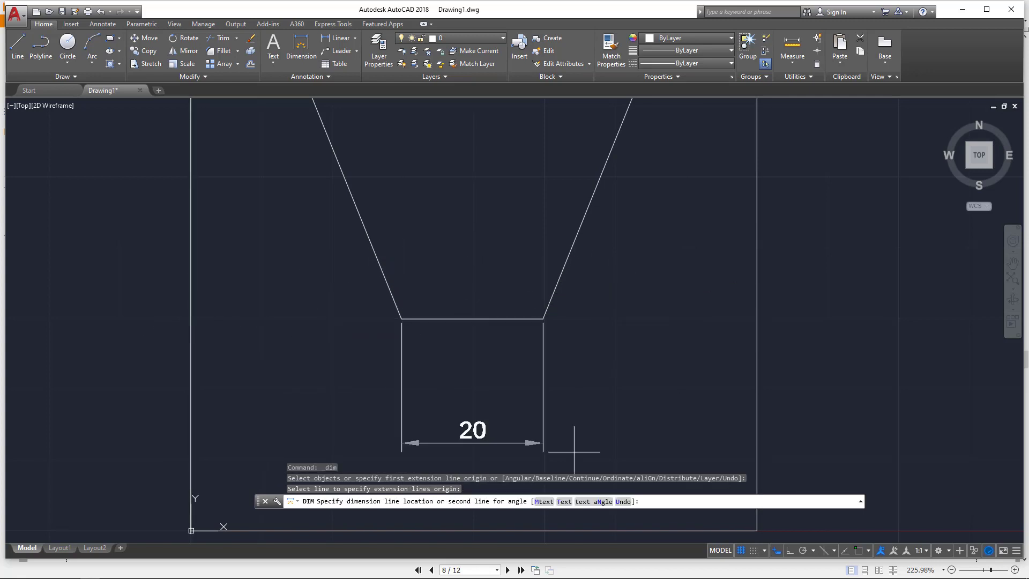
{"action": "left_click", "coordinate": [558, 343]}
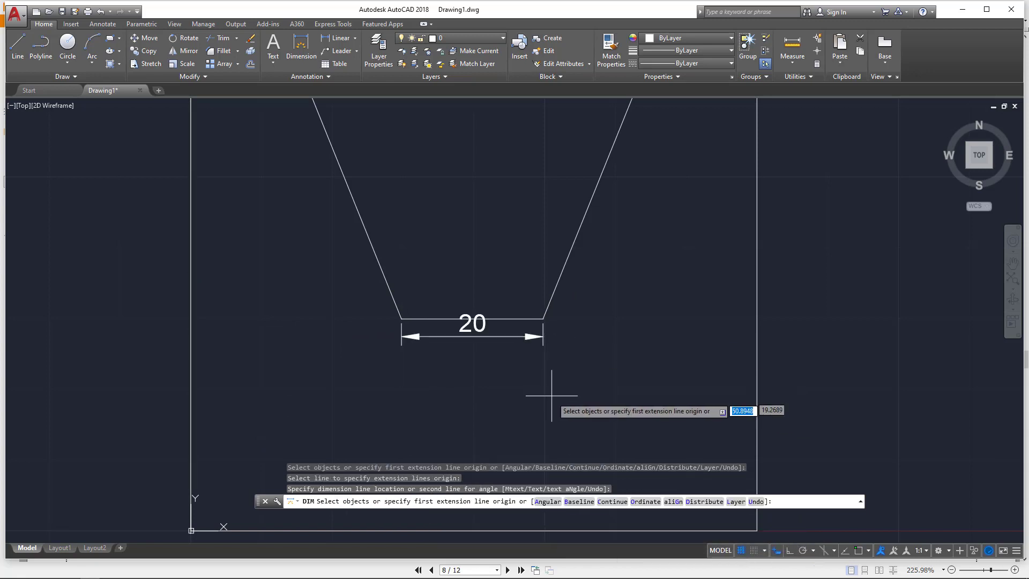
- Dimension the outline's full-width bottom edge, placing the dimension line across the shape at the level of the notch's base
{"action": "scroll", "coordinate": [554, 407], "scroll_direction": "down", "scroll_amount": 4}
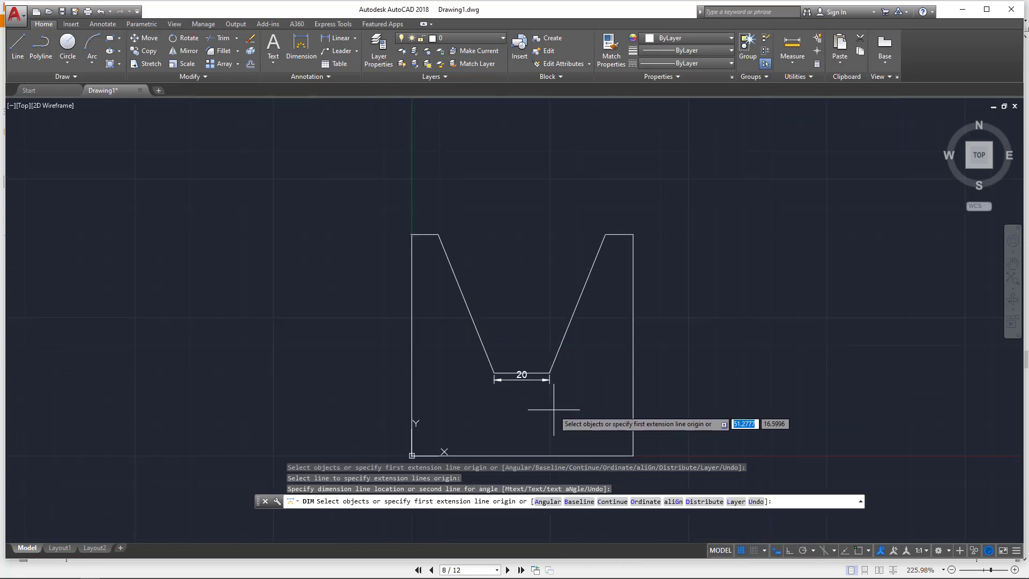
{"action": "key", "text": "Return"}
{"action": "left_click", "coordinate": [551, 456]}
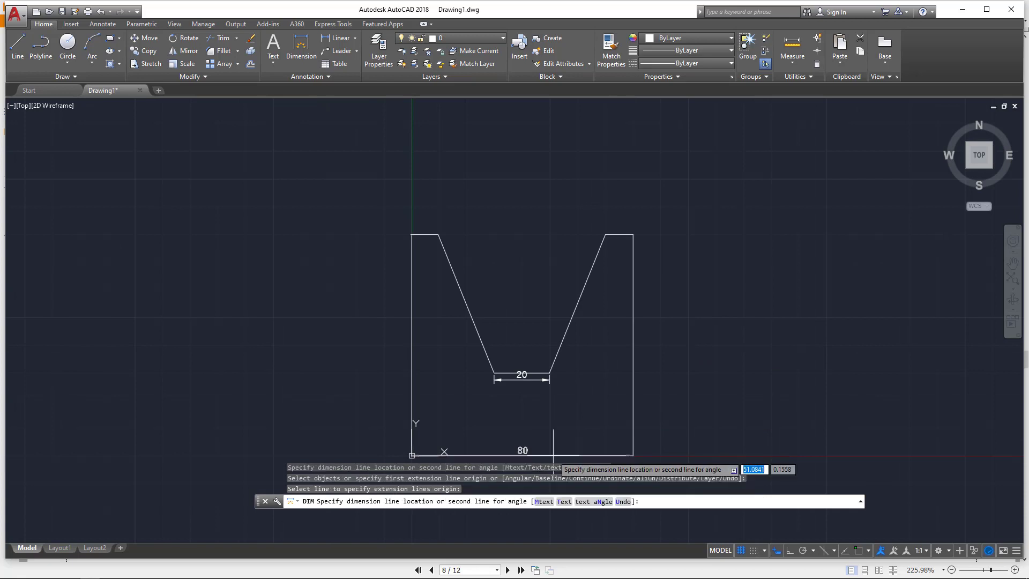
{"action": "left_click", "coordinate": [636, 376]}
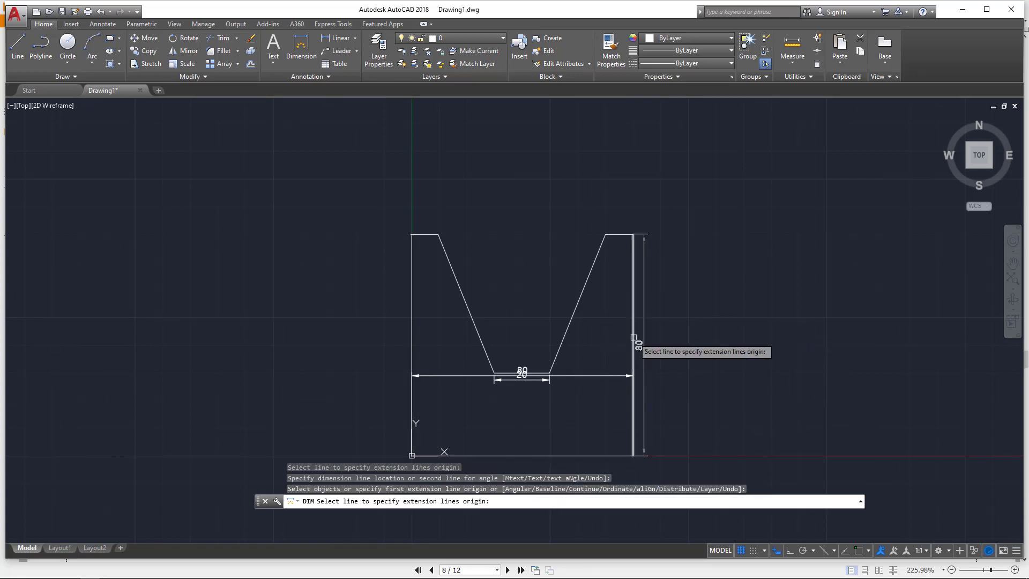
- Dimension the angle at the outline's upper-right corner, and the length of the notch's right sloping edge with its dimension inside the notch
{"action": "left_click", "coordinate": [633, 338]}
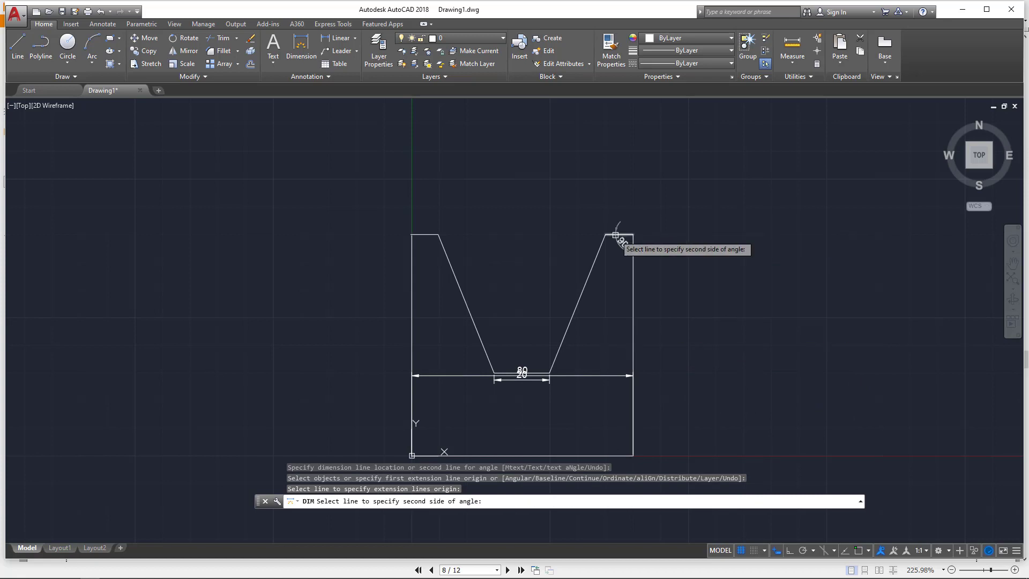
{"action": "left_click", "coordinate": [616, 235]}
{"action": "left_click", "coordinate": [608, 208]}
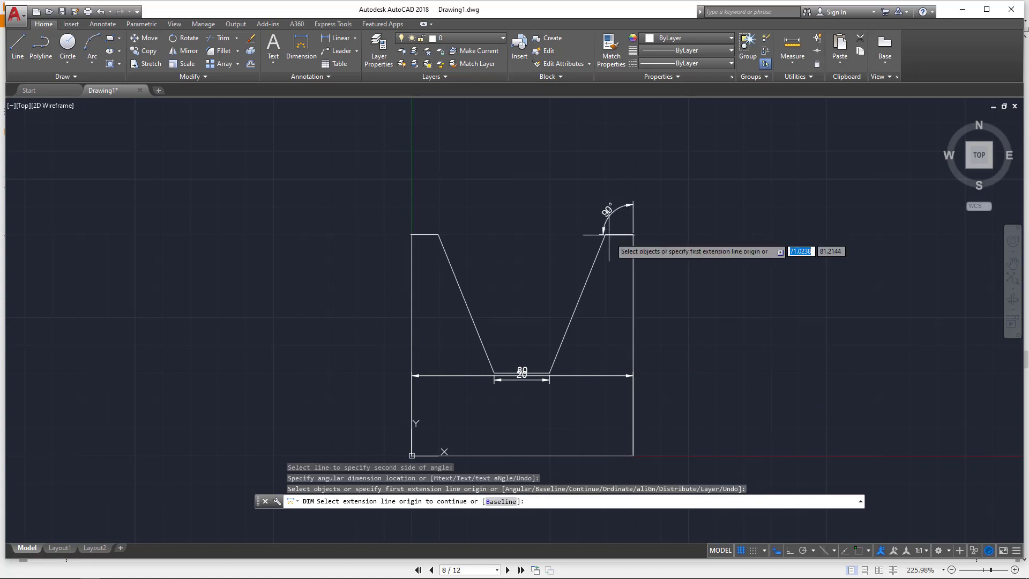
{"action": "left_click", "coordinate": [588, 276]}
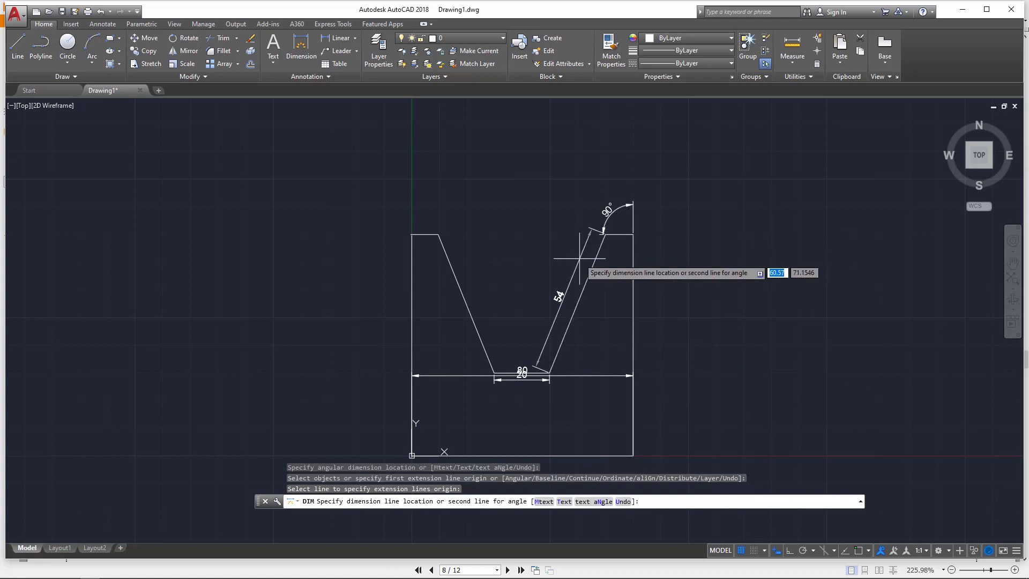
{"action": "left_click", "coordinate": [569, 284]}
- Switch to AutoCad Methods.pdf in Foxit Reader and look through the Drawing 1 solution and the Drawing 2 exercise on page 9
{"action": "key", "text": "alt+Tab"}
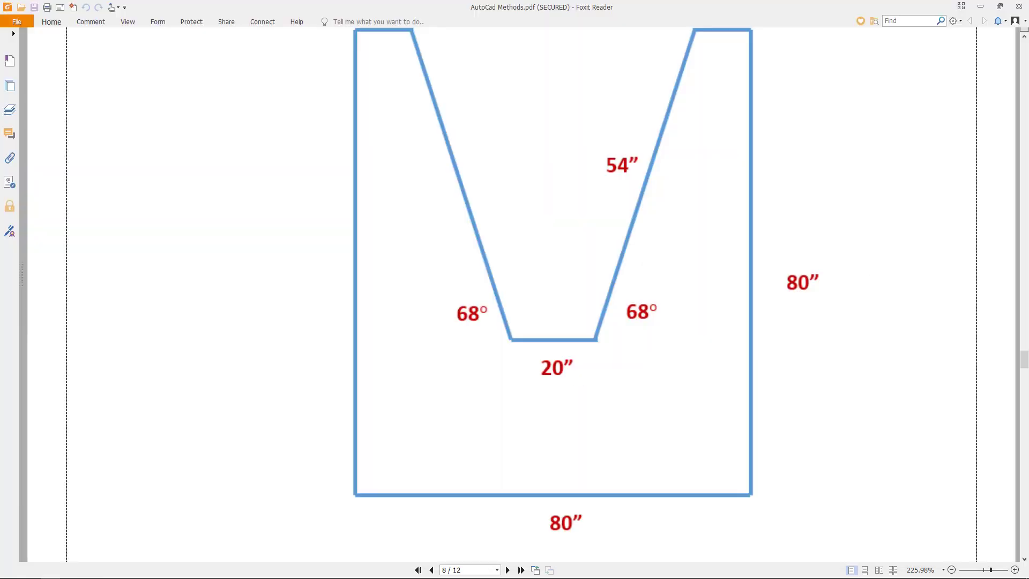
{"action": "scroll", "coordinate": [585, 379], "scroll_direction": "down", "scroll_amount": 10}
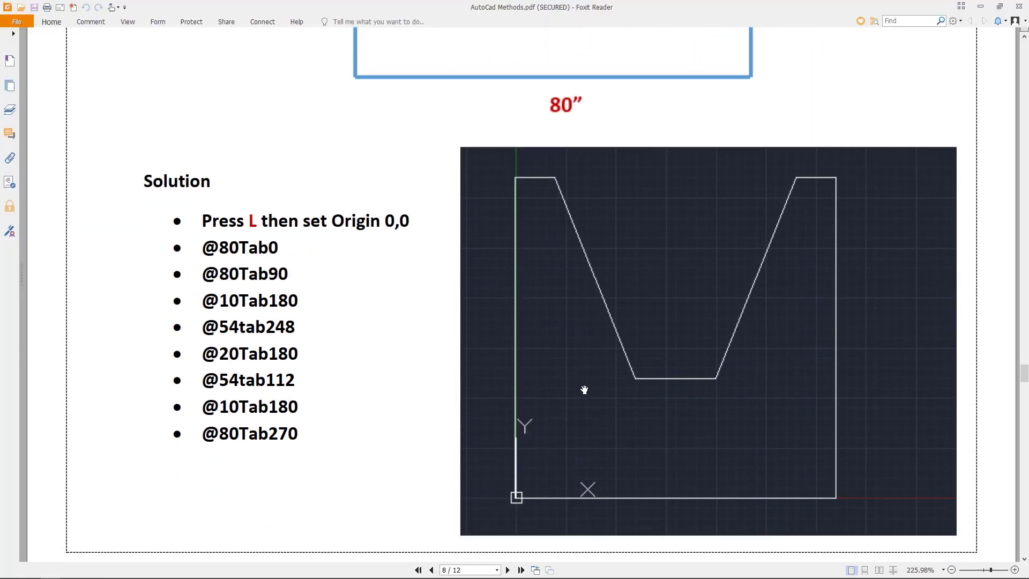
{"action": "scroll", "coordinate": [582, 444], "scroll_direction": "down", "scroll_amount": 15}
{"action": "scroll", "coordinate": [548, 342], "scroll_direction": "up", "scroll_amount": 10}
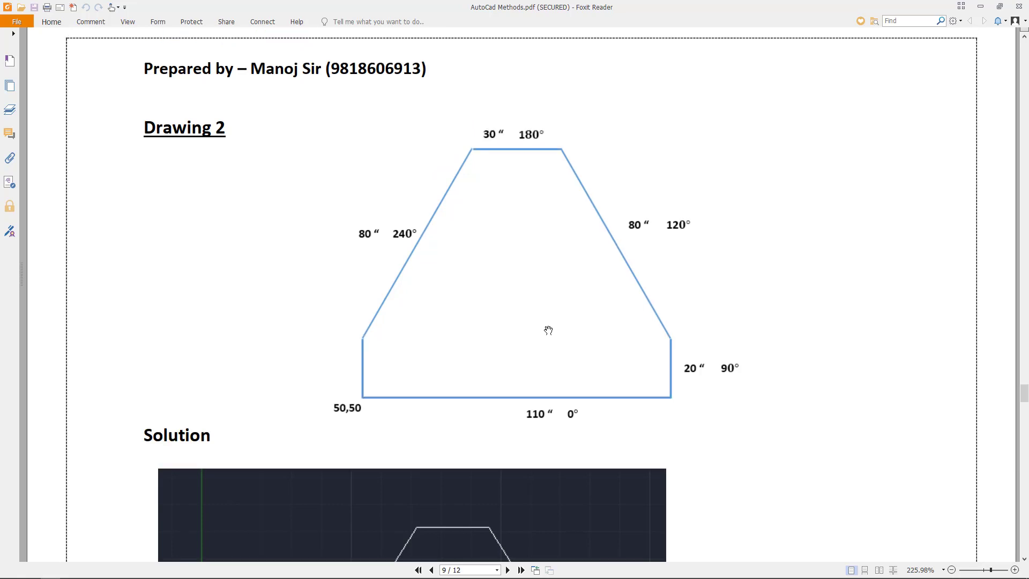
{"action": "scroll", "coordinate": [549, 331], "scroll_direction": "down", "scroll_amount": 10}
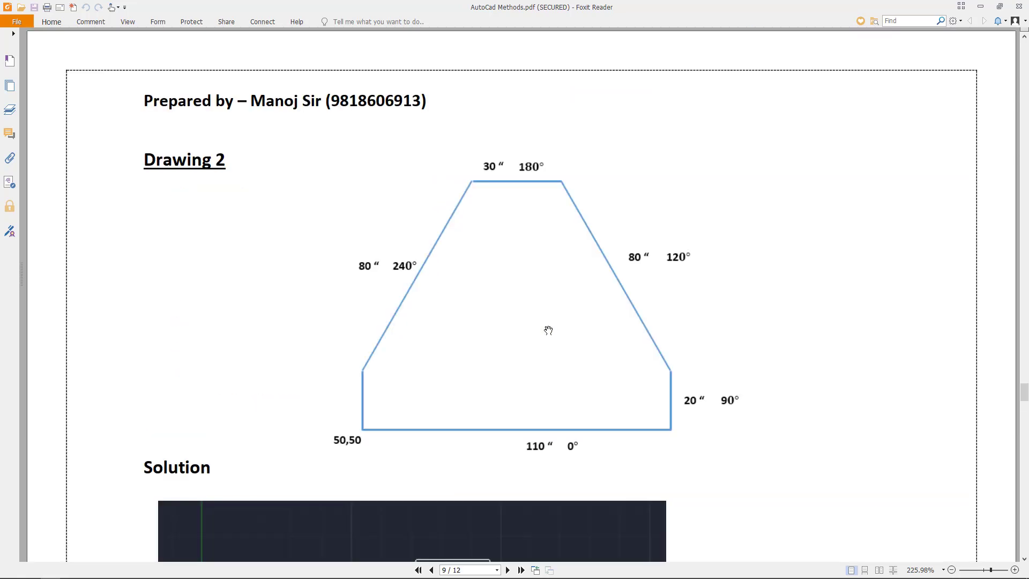